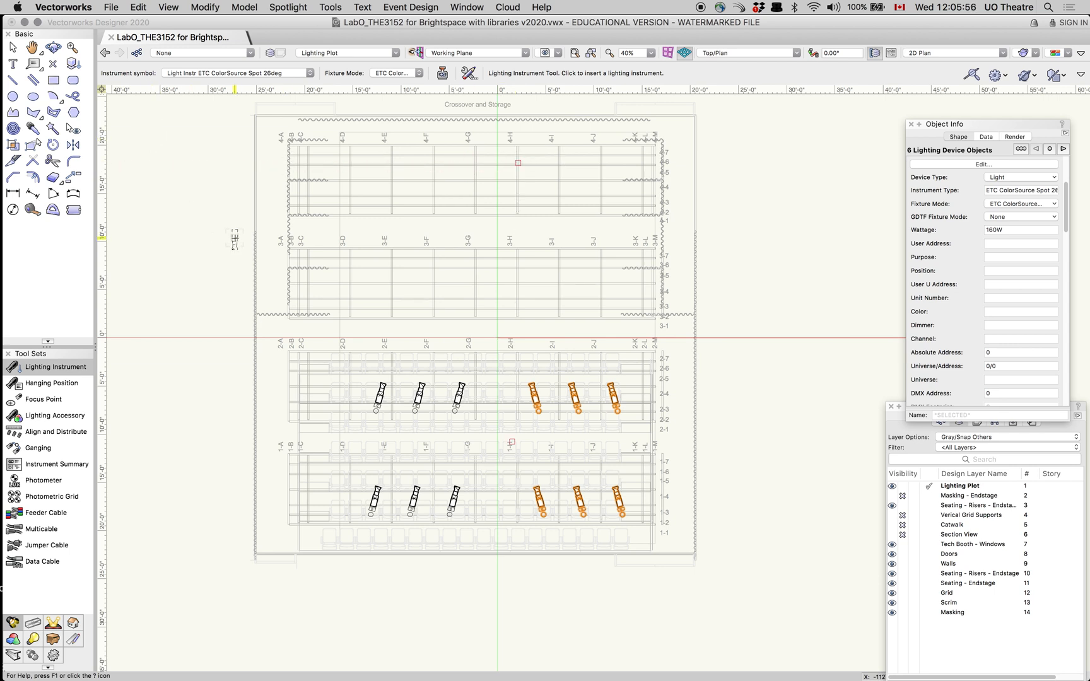
Insert one Light Instr ETC ColorSource Spot 50deg fixture in grid section 3, just below the 3-E label
{"action": "left_click", "coordinate": [247, 74]}
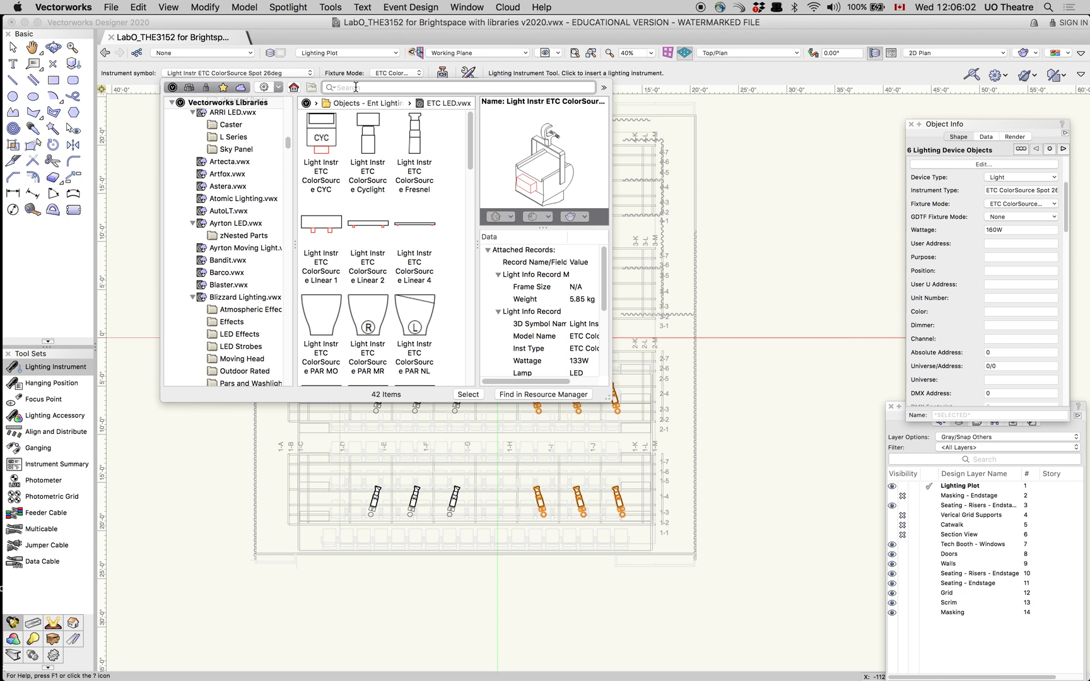
{"action": "type", "text": "etc colorso"}
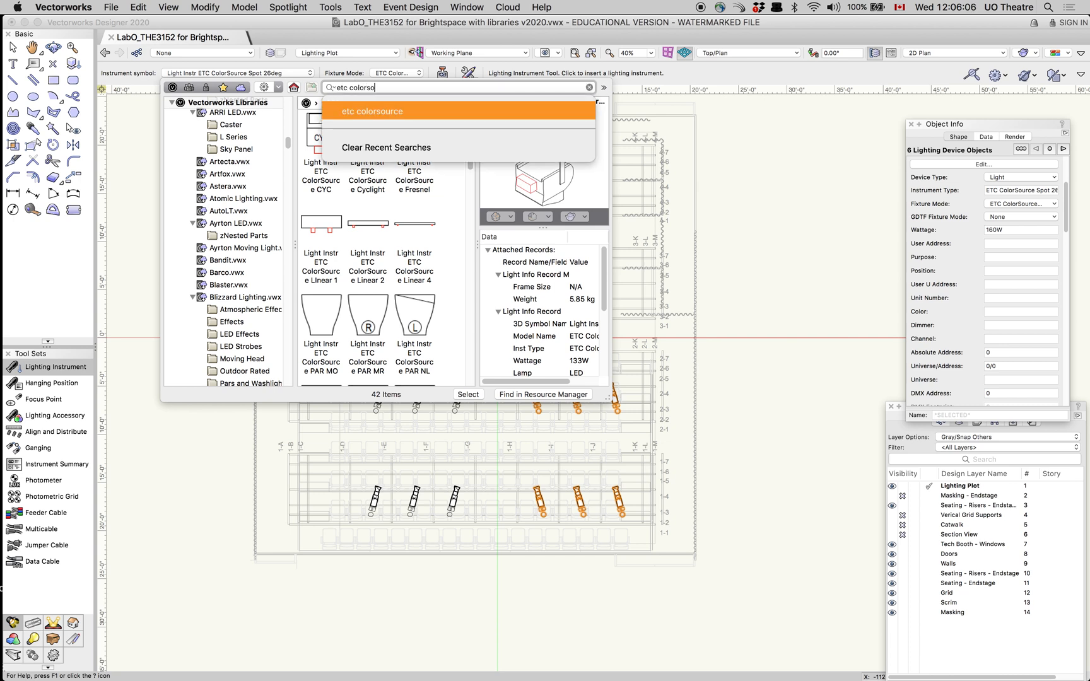
{"action": "type", "text": "urce 50"}
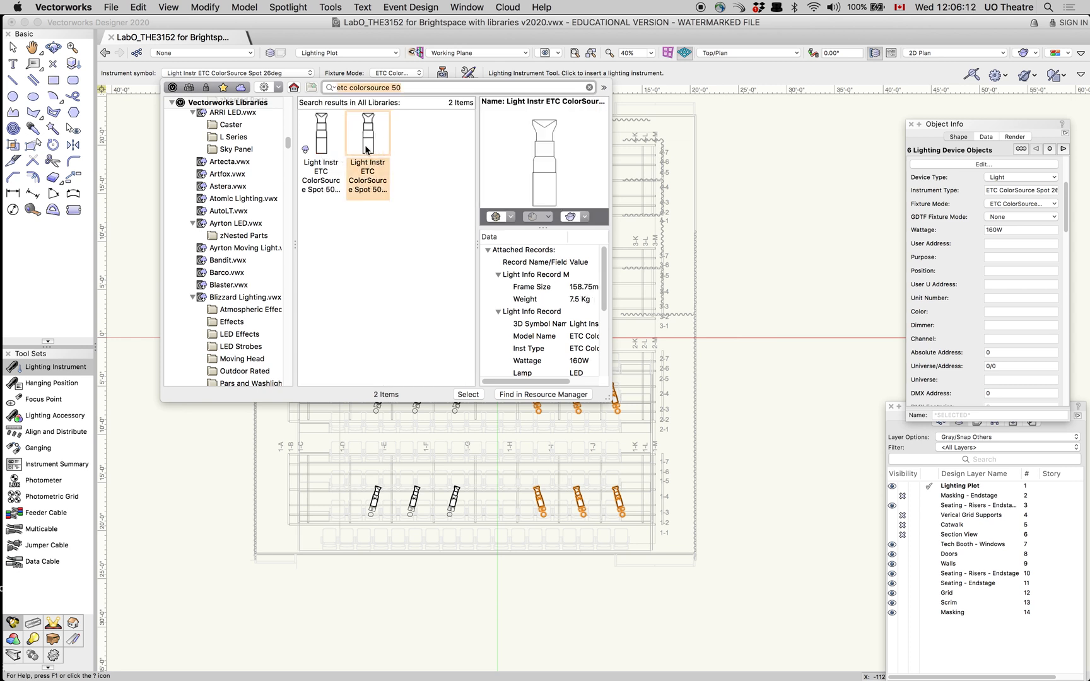
{"action": "left_click", "coordinate": [324, 146]}
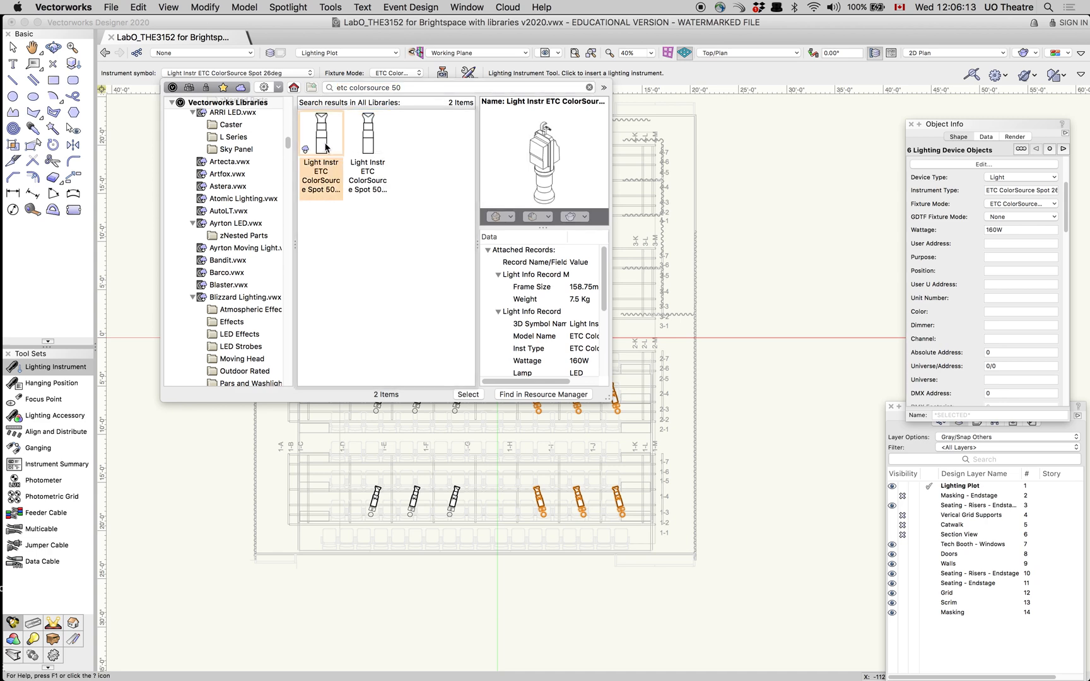
{"action": "left_click", "coordinate": [374, 151]}
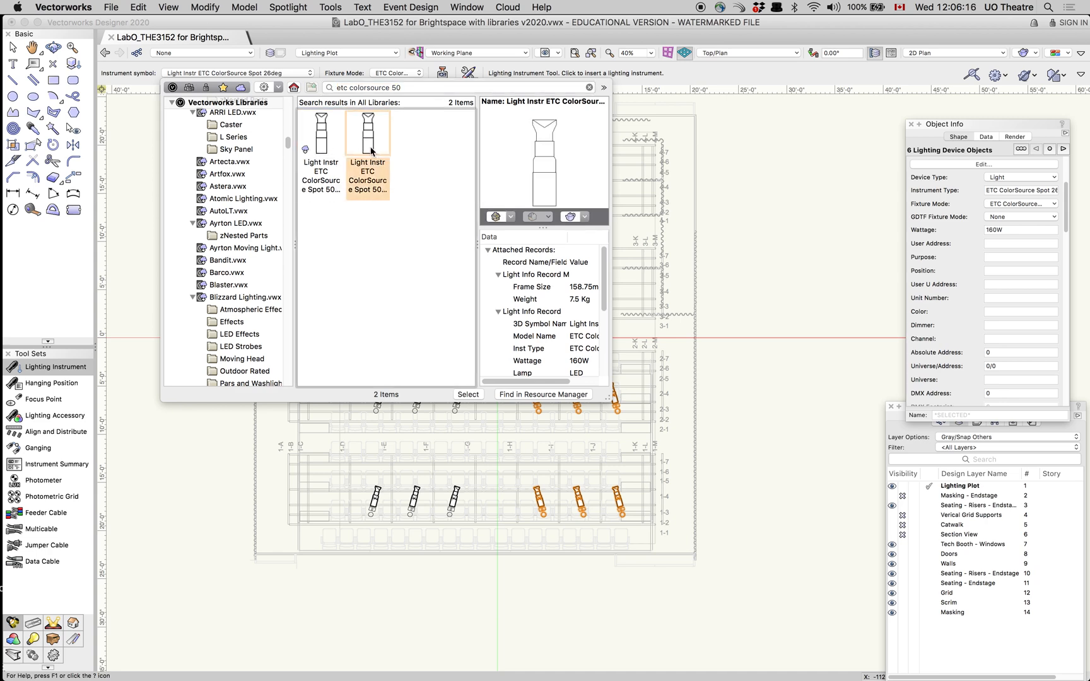
{"action": "double_click", "coordinate": [369, 152]}
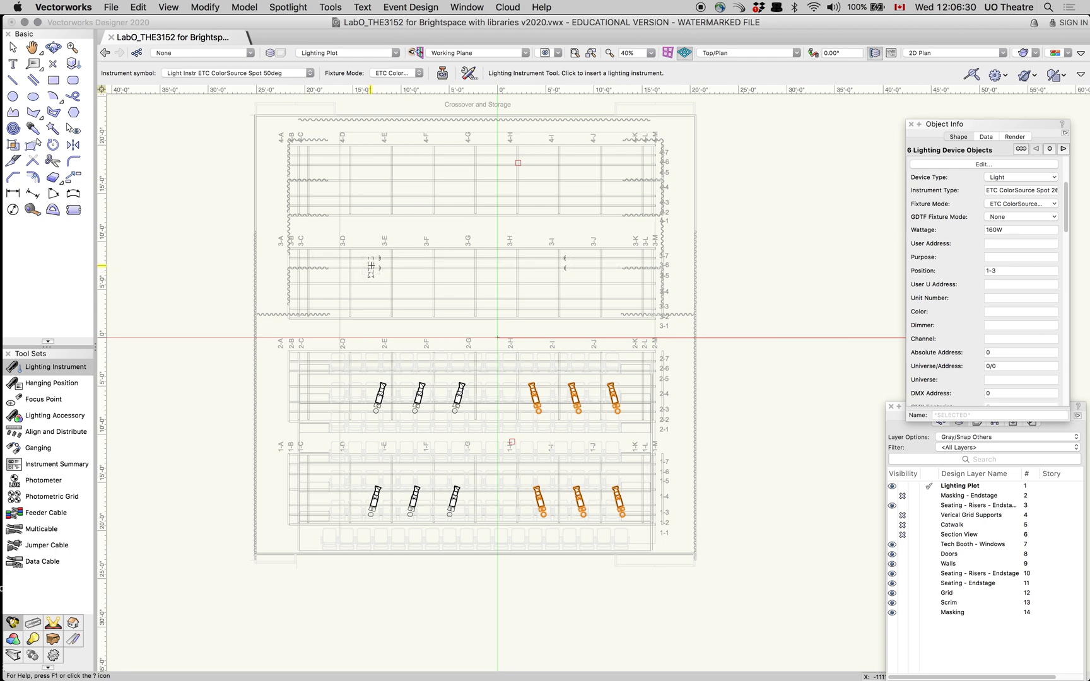
{"action": "left_click", "coordinate": [381, 267]}
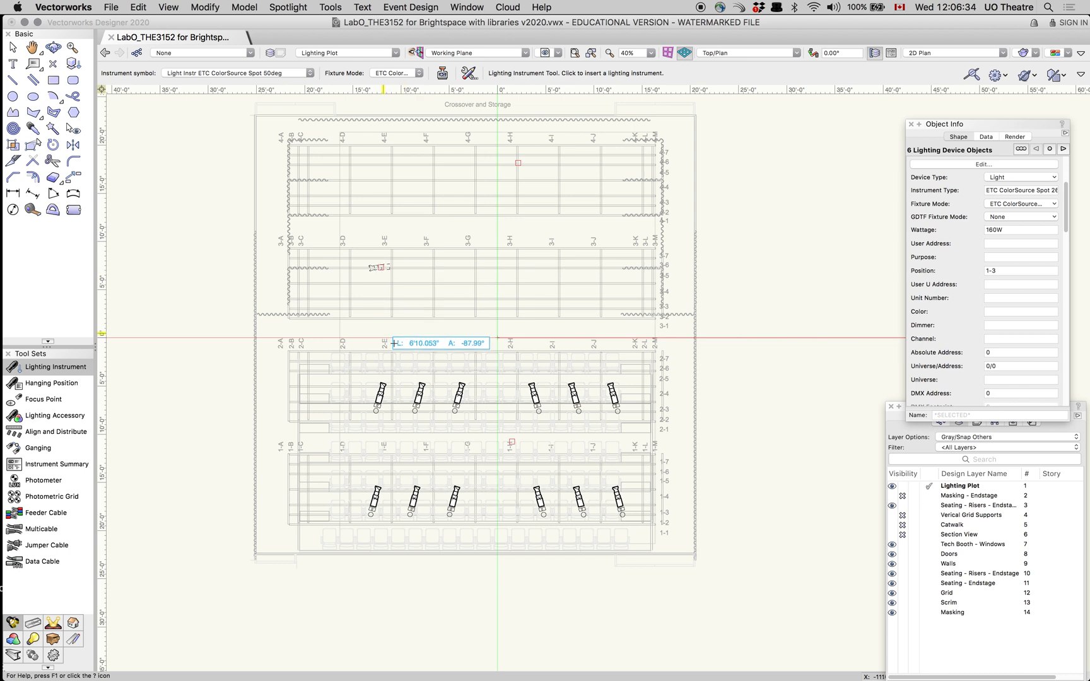
{"action": "left_click", "coordinate": [434, 266]}
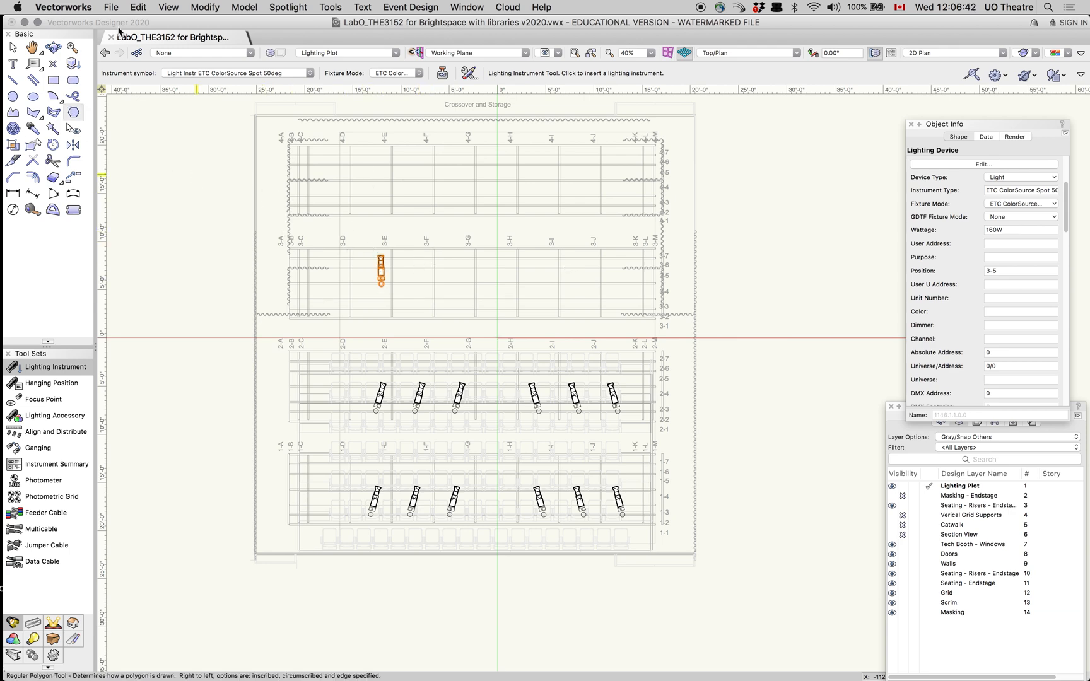
Rotate the new 50deg fixture at 3-E by 180° using two 90° left rotations
{"action": "scroll", "coordinate": [283, 260], "scroll_direction": "up", "scroll_amount": 1}
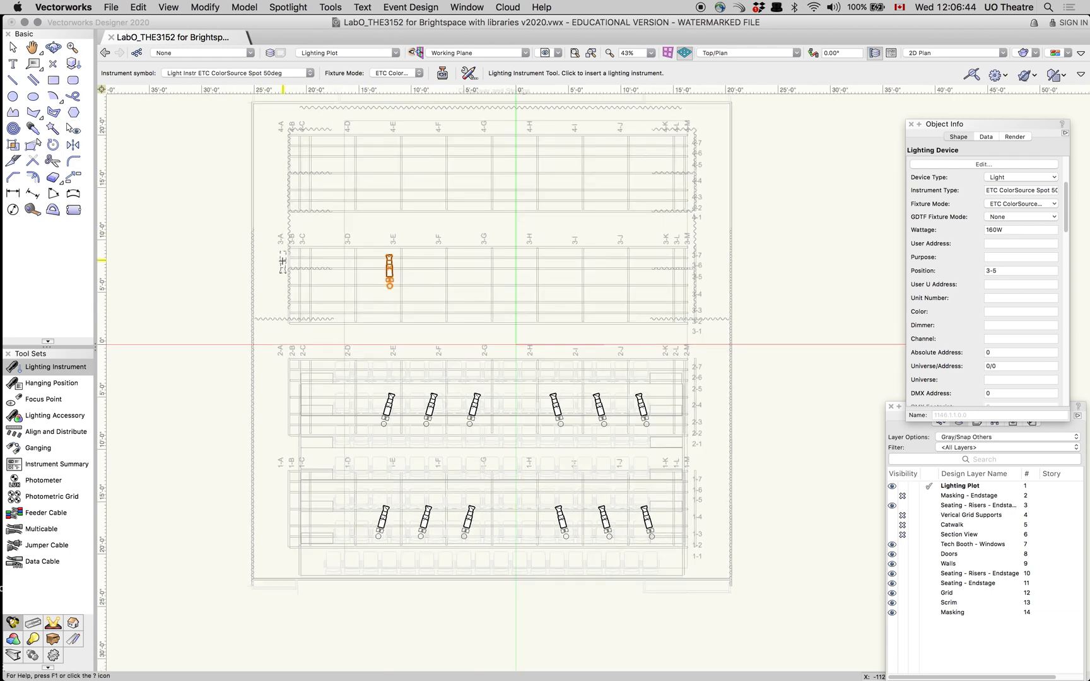
{"action": "scroll", "coordinate": [283, 261], "scroll_direction": "up", "scroll_amount": 2}
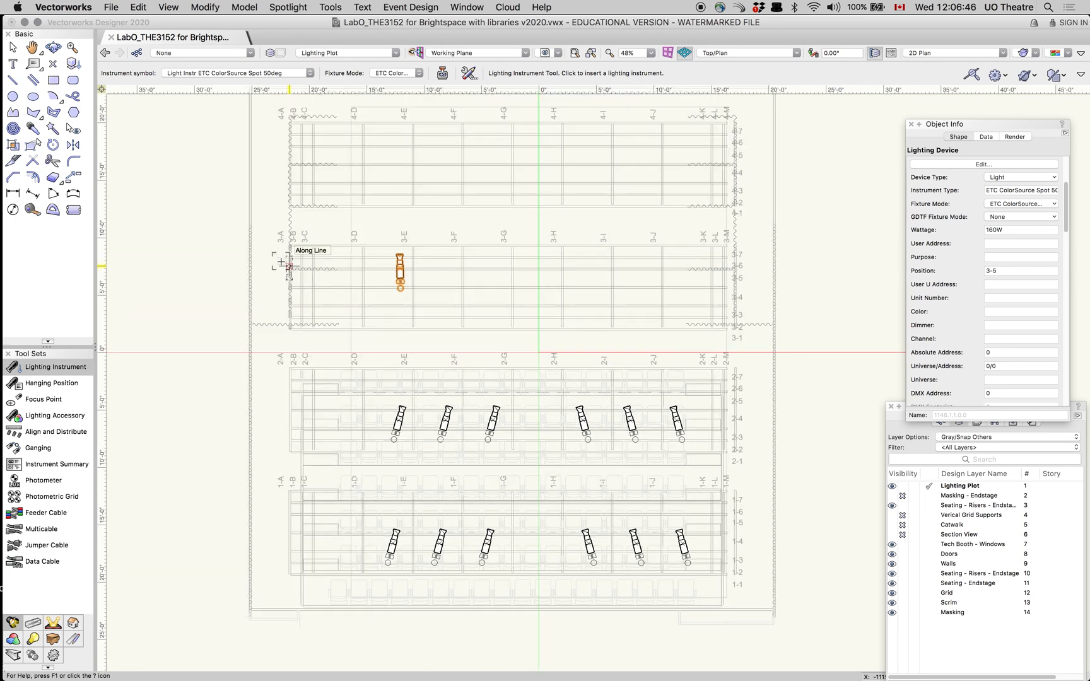
{"action": "left_click", "coordinate": [242, 8]}
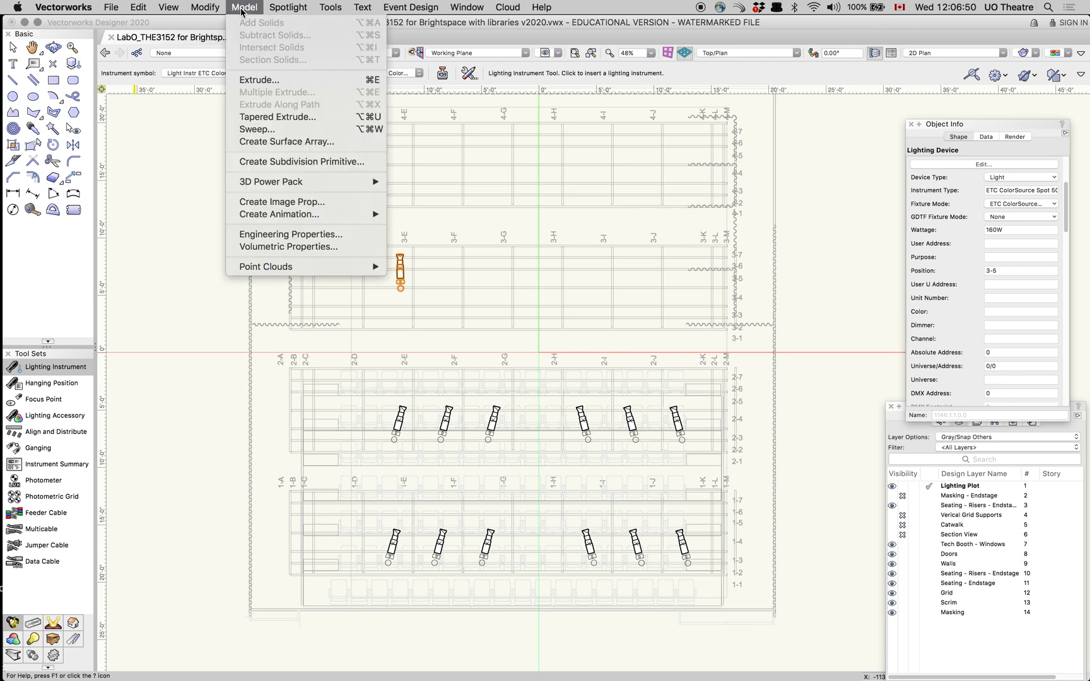
{"action": "mouse_move", "coordinate": [214, 9]}
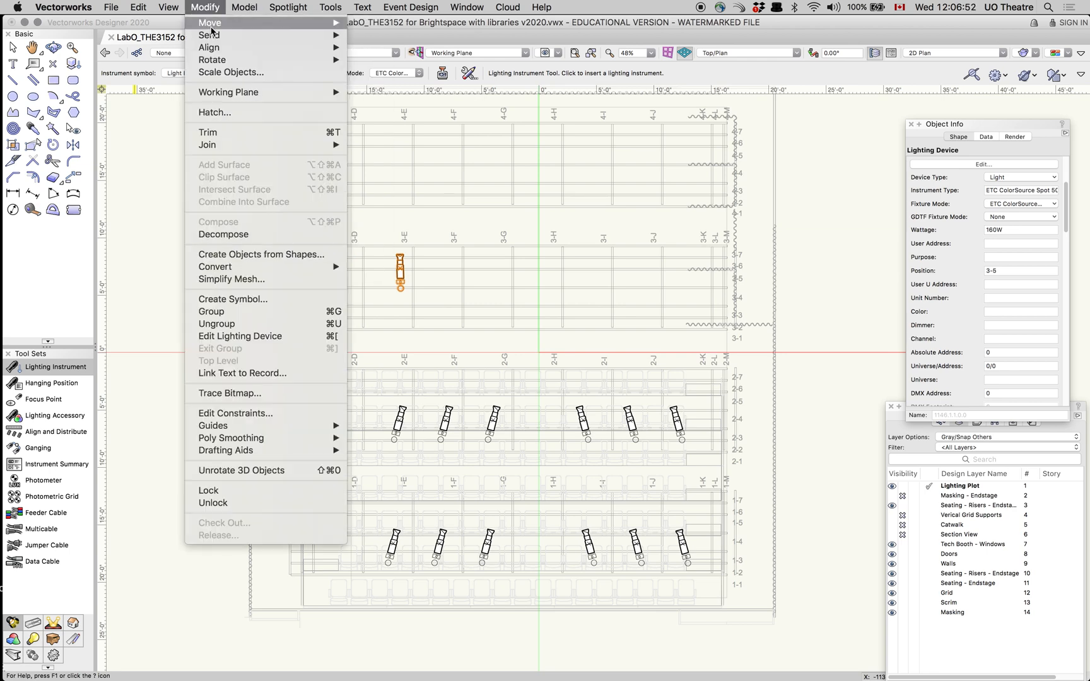
{"action": "mouse_move", "coordinate": [215, 61]}
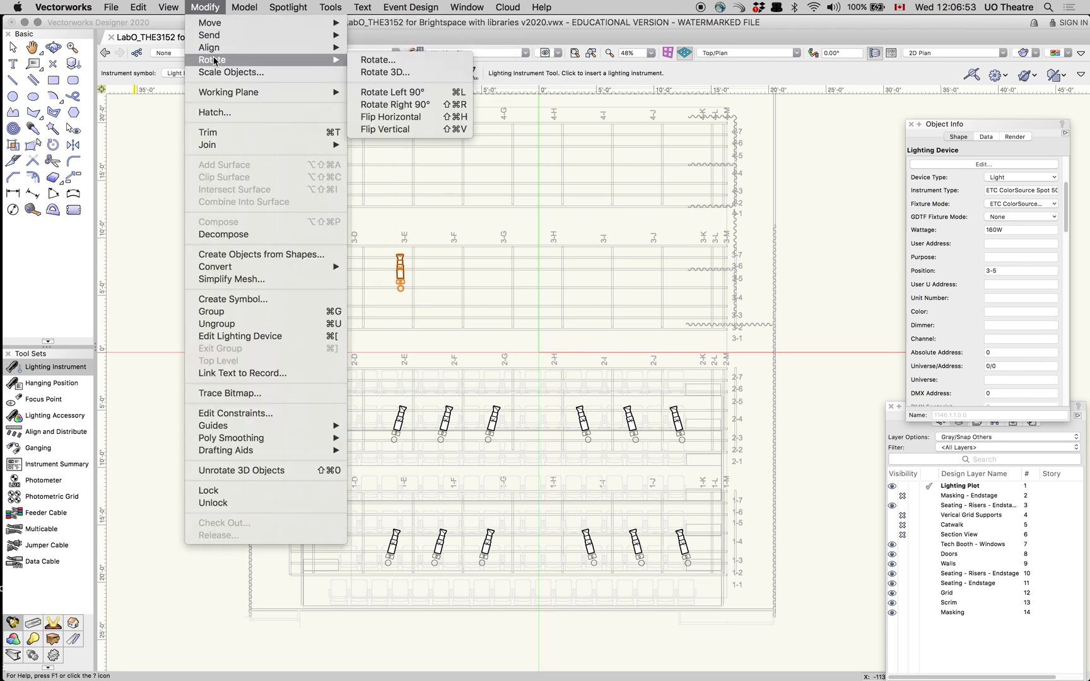
{"action": "left_click", "coordinate": [416, 94]}
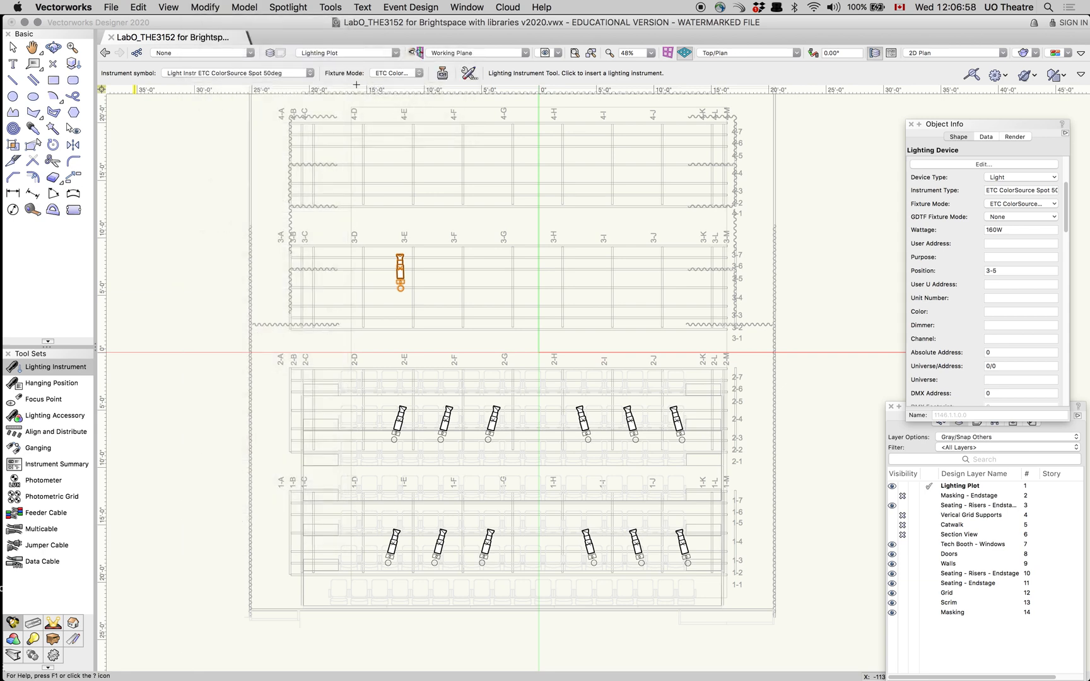
{"action": "left_click", "coordinate": [205, 7]}
{"action": "mouse_move", "coordinate": [217, 62]}
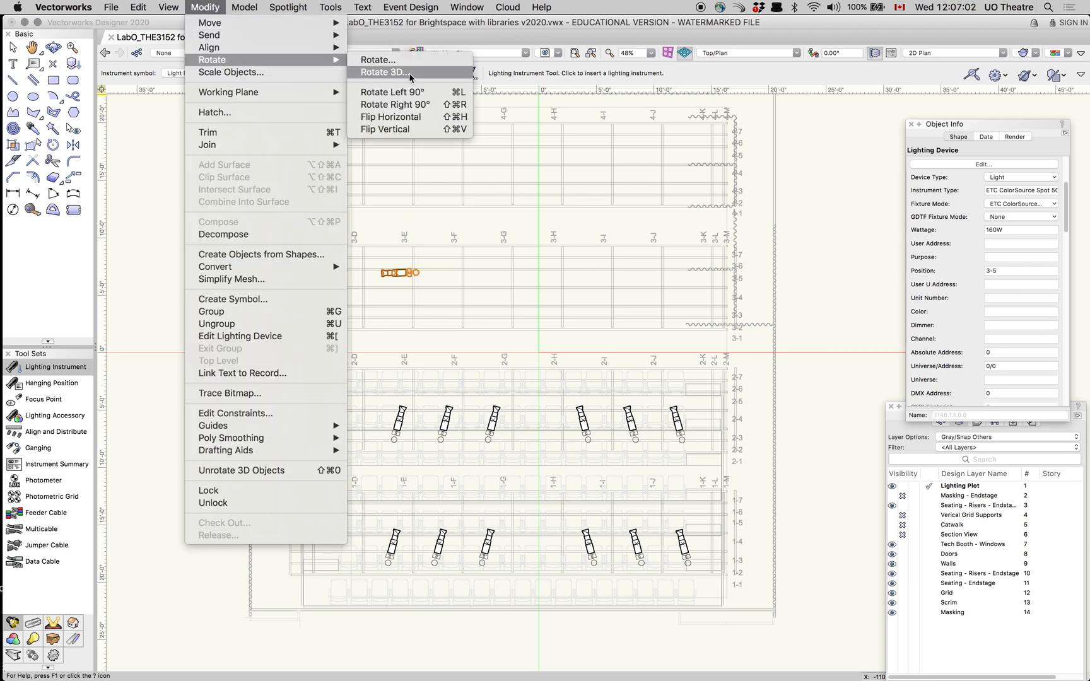
{"action": "left_click", "coordinate": [414, 91]}
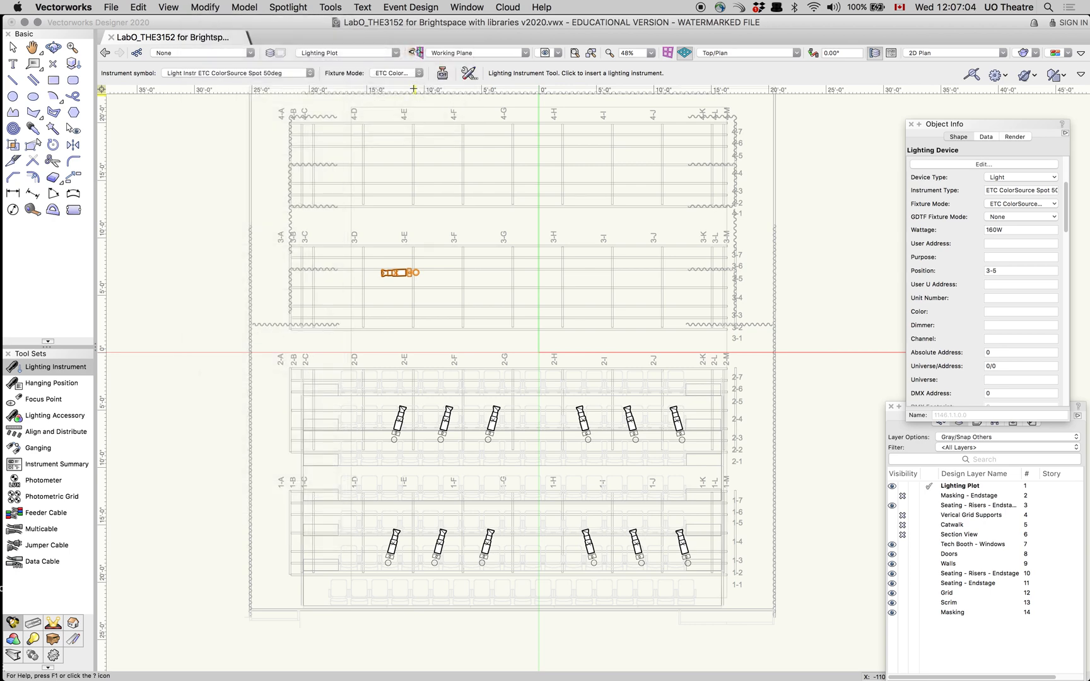
Duplicate the rotated 50deg fixture twice across grid section 3, placing one copy near 3-G and one near 3-I
{"action": "key", "text": "h"}
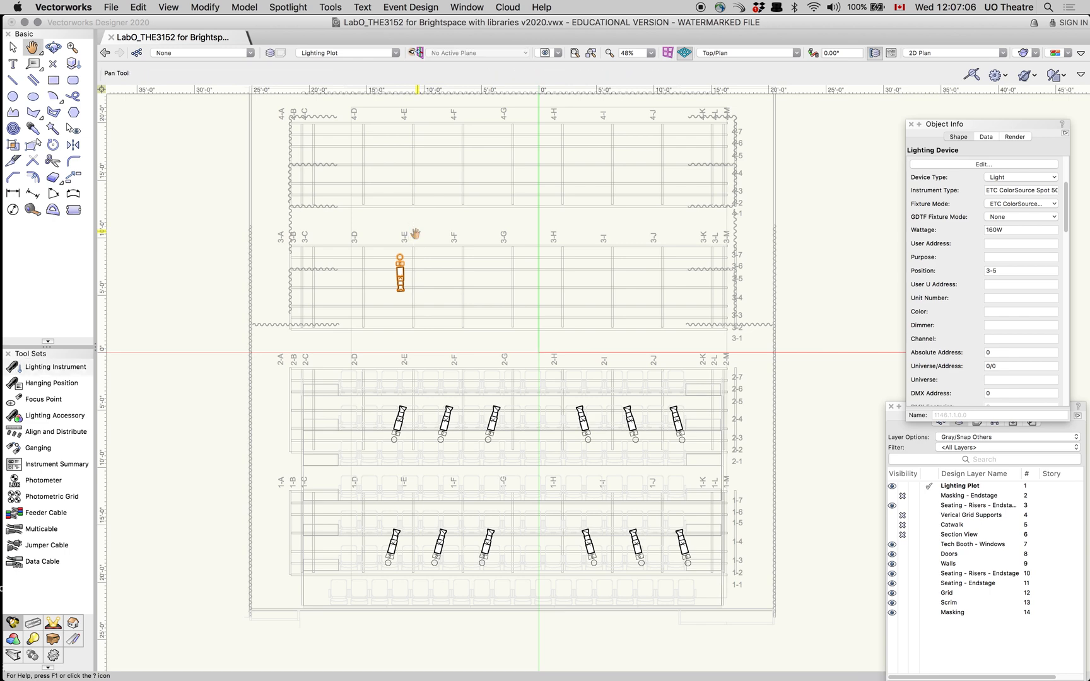
{"action": "left_click_drag", "start_coordinate": [415, 235], "coordinate": [406, 241]}
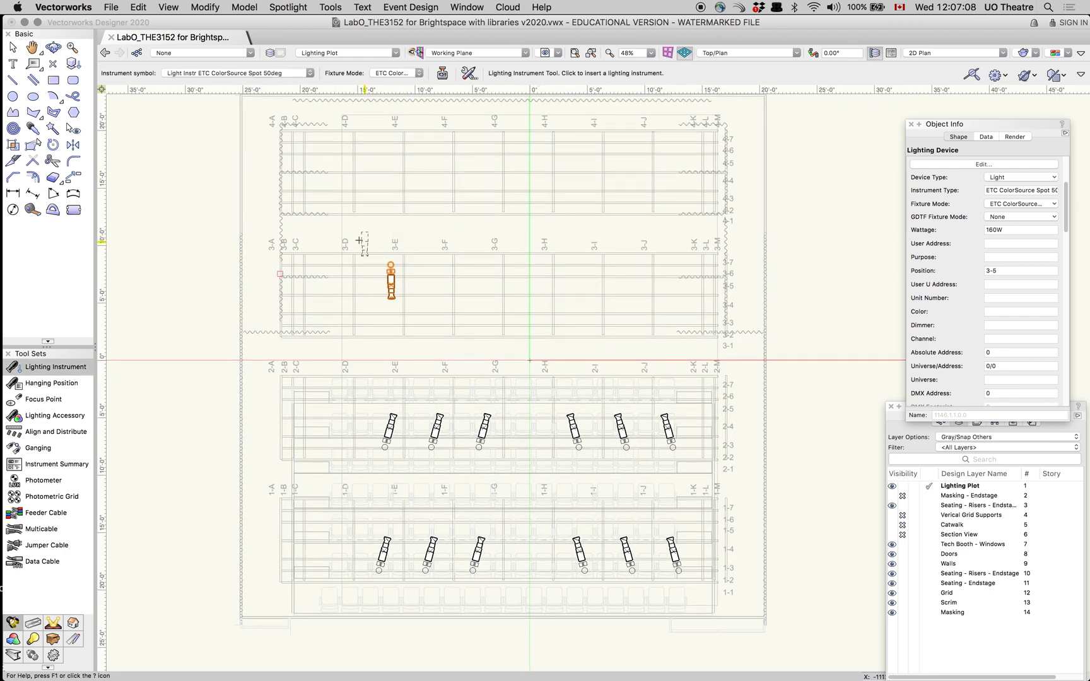
{"action": "left_click", "coordinate": [14, 47]}
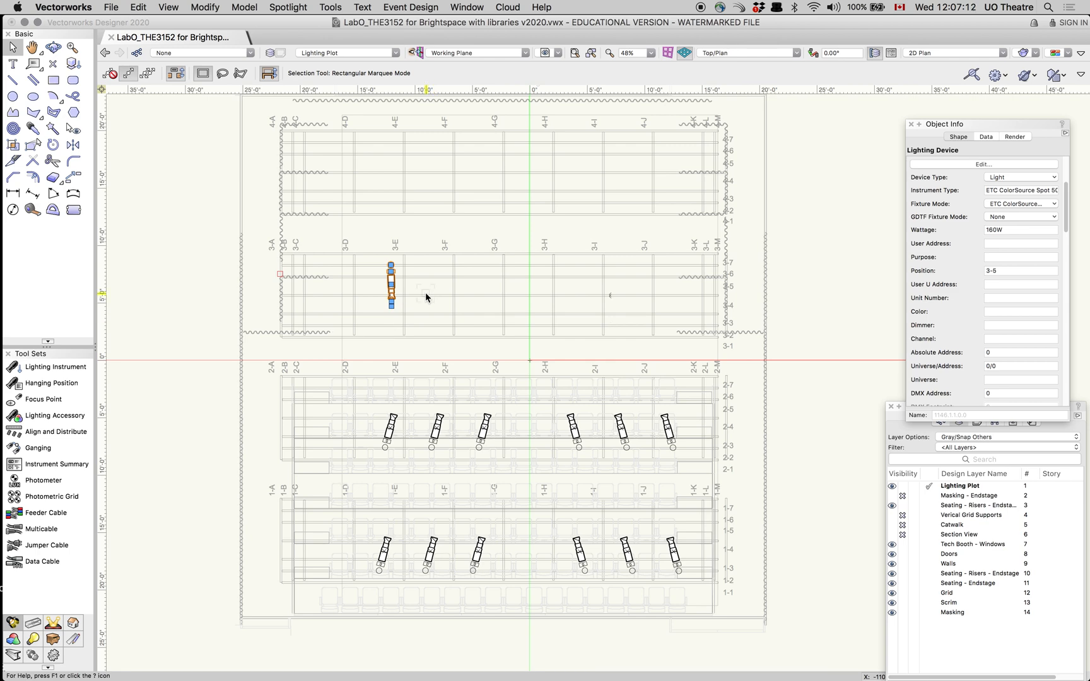
{"action": "left_click", "coordinate": [470, 292]}
{"action": "key", "text": "super+v"}
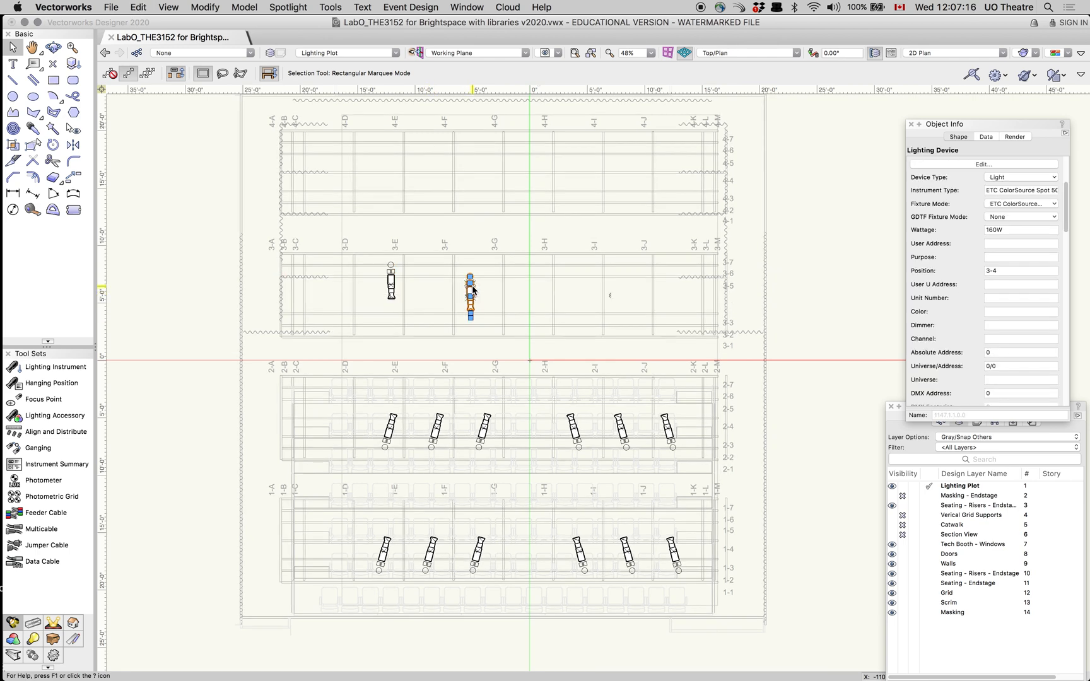
{"action": "left_click_drag", "start_coordinate": [470, 294], "coordinate": [505, 276]}
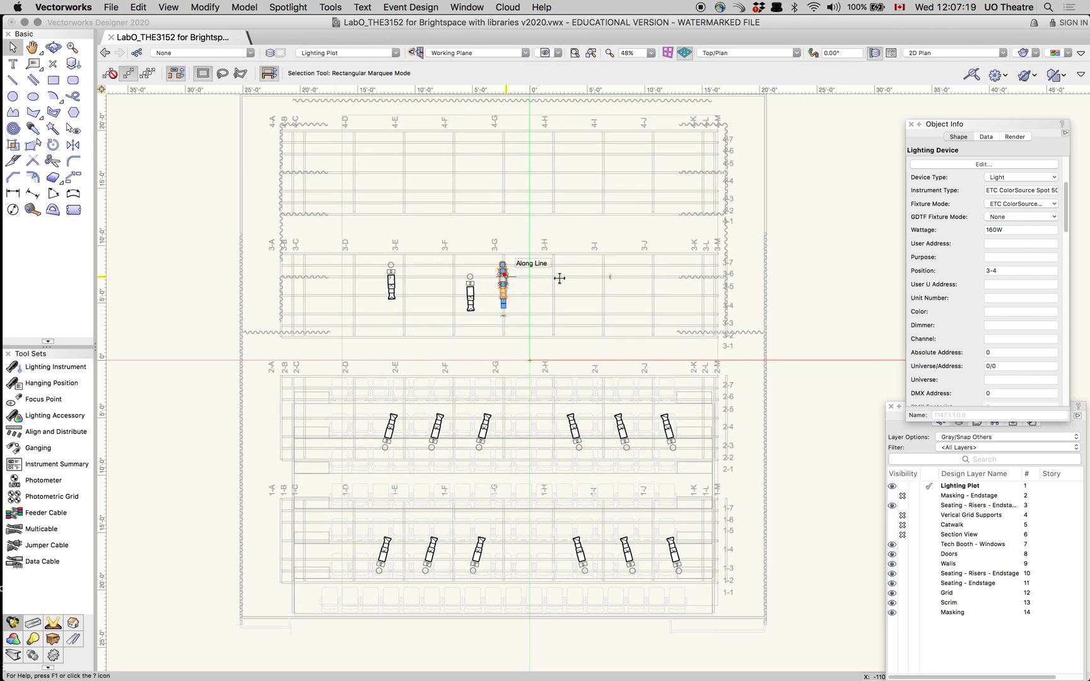
{"action": "left_click", "coordinate": [596, 282]}
{"action": "key", "text": "super+v"}
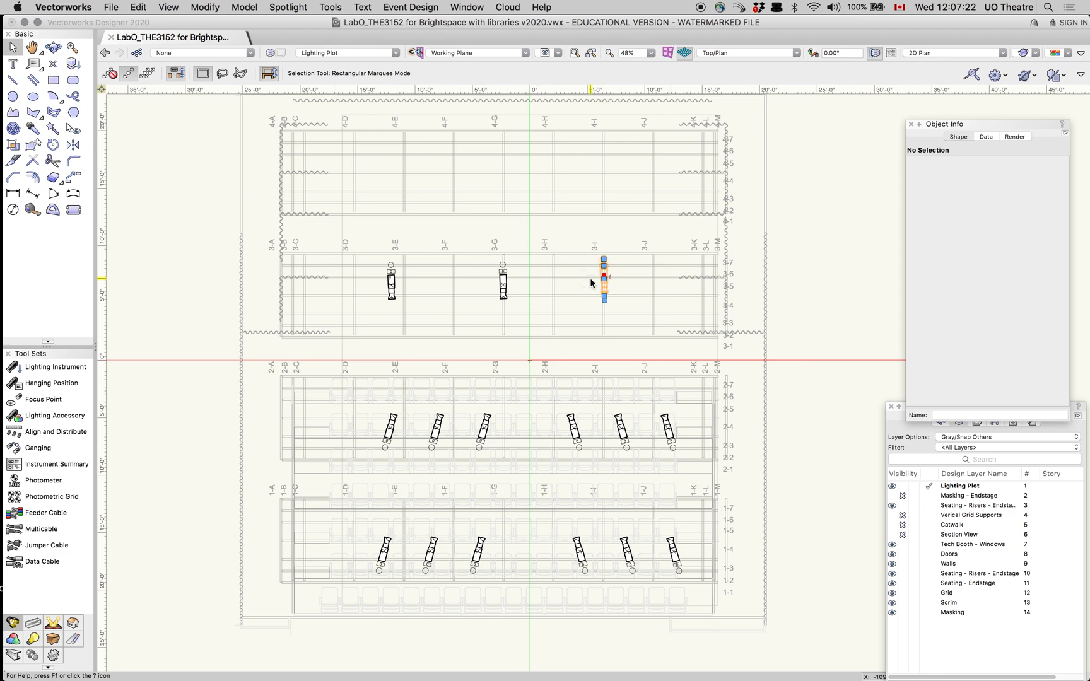
Paste three copies of the 50deg fixture across grid section 4, near 4-E, 4-G and 4-I
{"action": "left_click", "coordinate": [385, 158]}
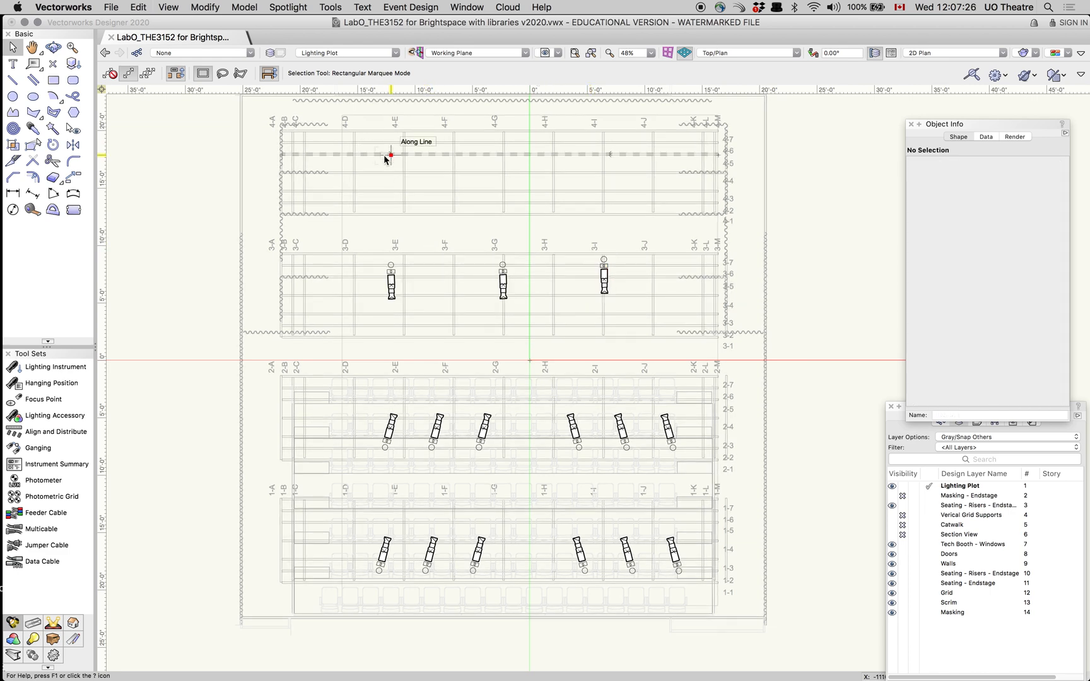
{"action": "key", "text": "super+v"}
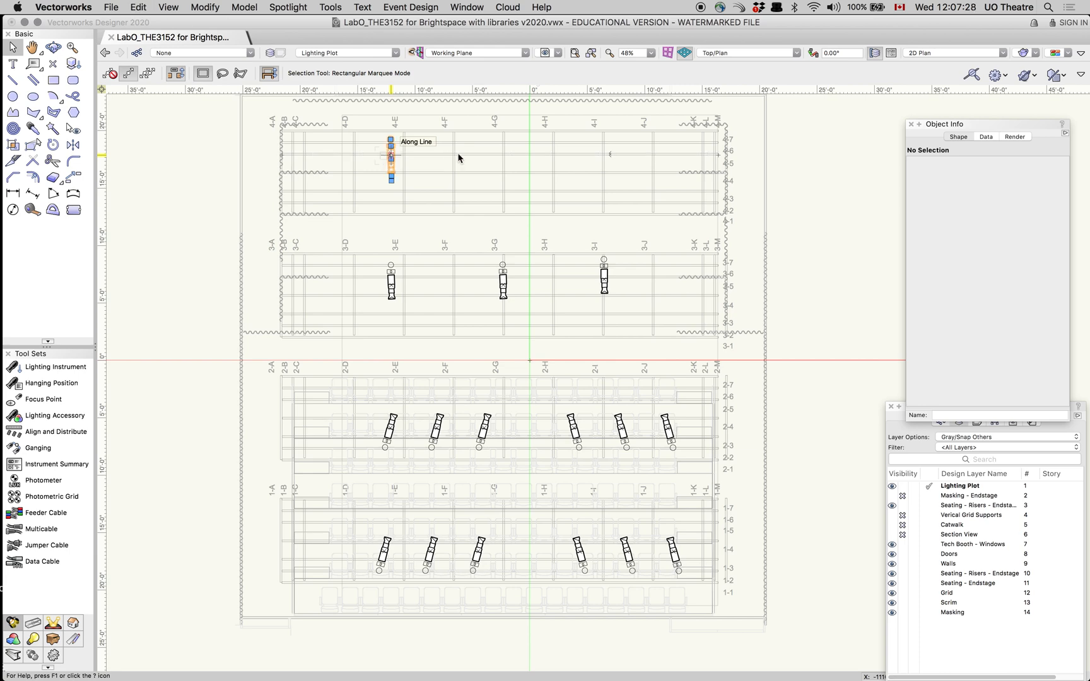
{"action": "left_click", "coordinate": [500, 156]}
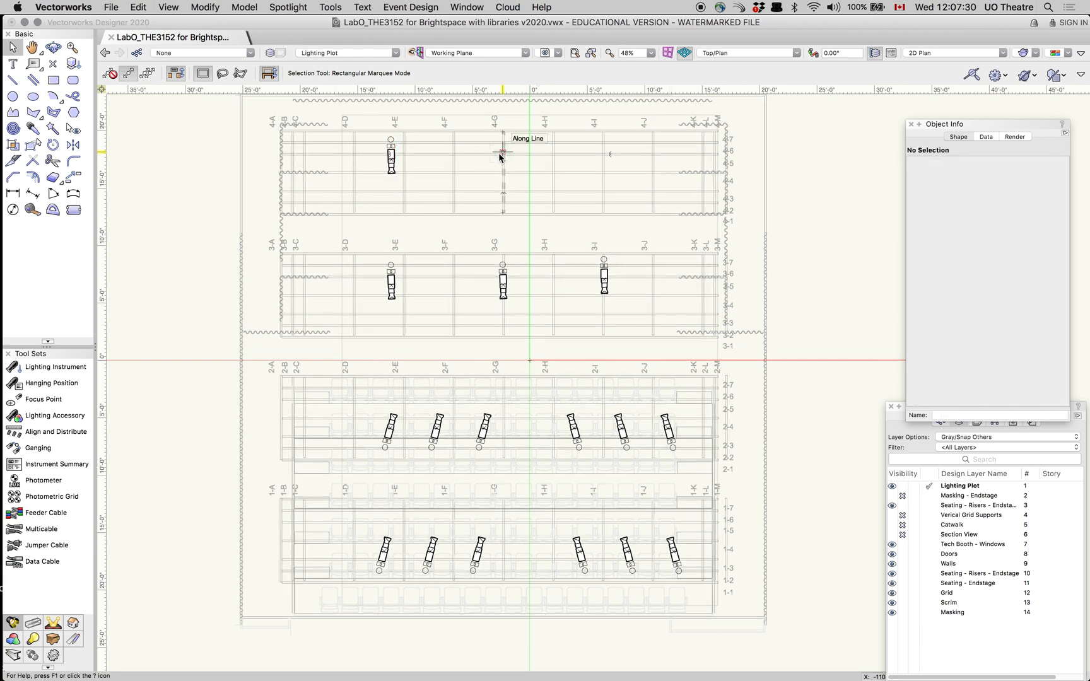
{"action": "key", "text": "super+v"}
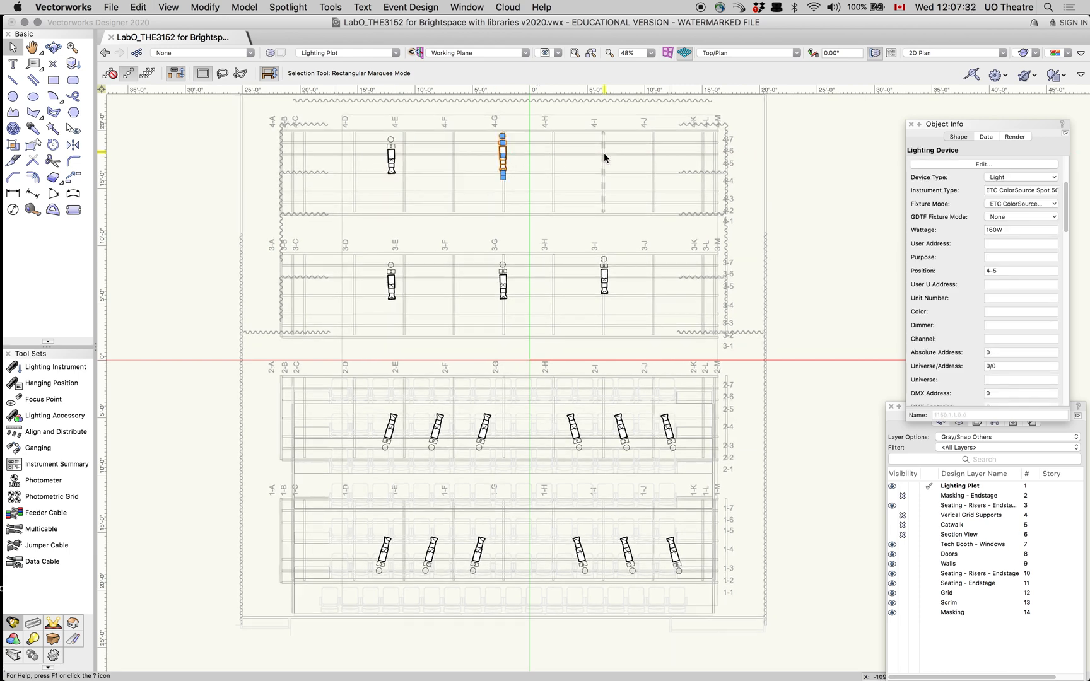
{"action": "left_click", "coordinate": [605, 157]}
{"action": "key", "text": "super+v"}
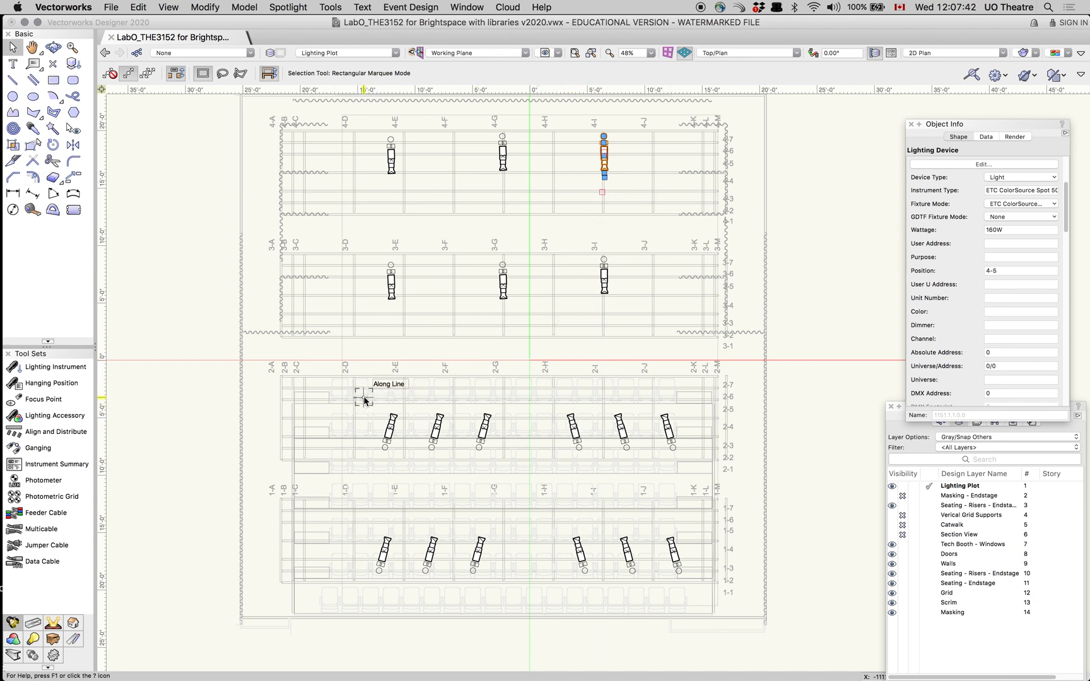
Move the six 26deg fixtures between columns E and G of grid sections 1 and 2 outward, so the outermost sit near column D
{"action": "left_click_drag", "start_coordinate": [362, 396], "coordinate": [533, 592]}
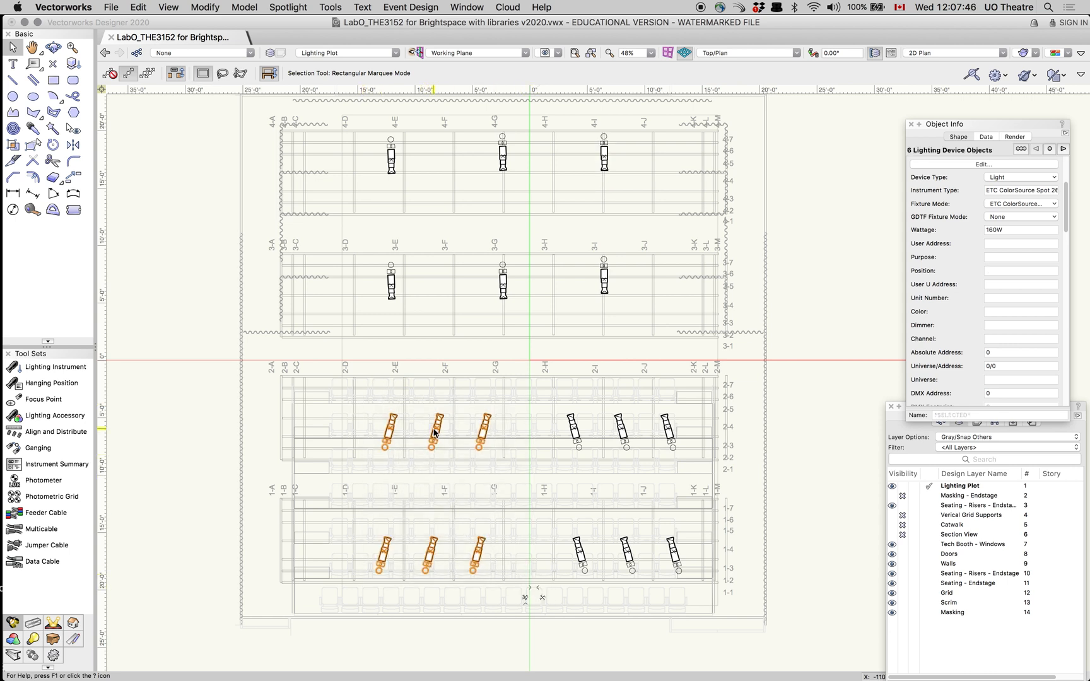
{"action": "left_click_drag", "start_coordinate": [427, 434], "coordinate": [401, 434]}
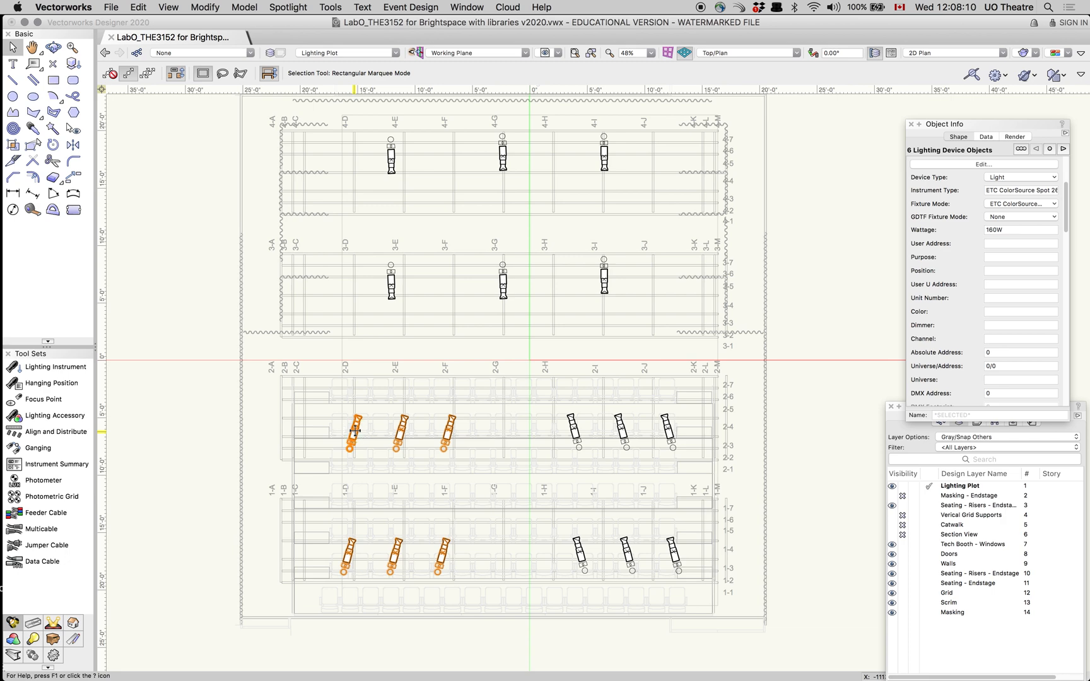
{"action": "double_click", "coordinate": [355, 431]}
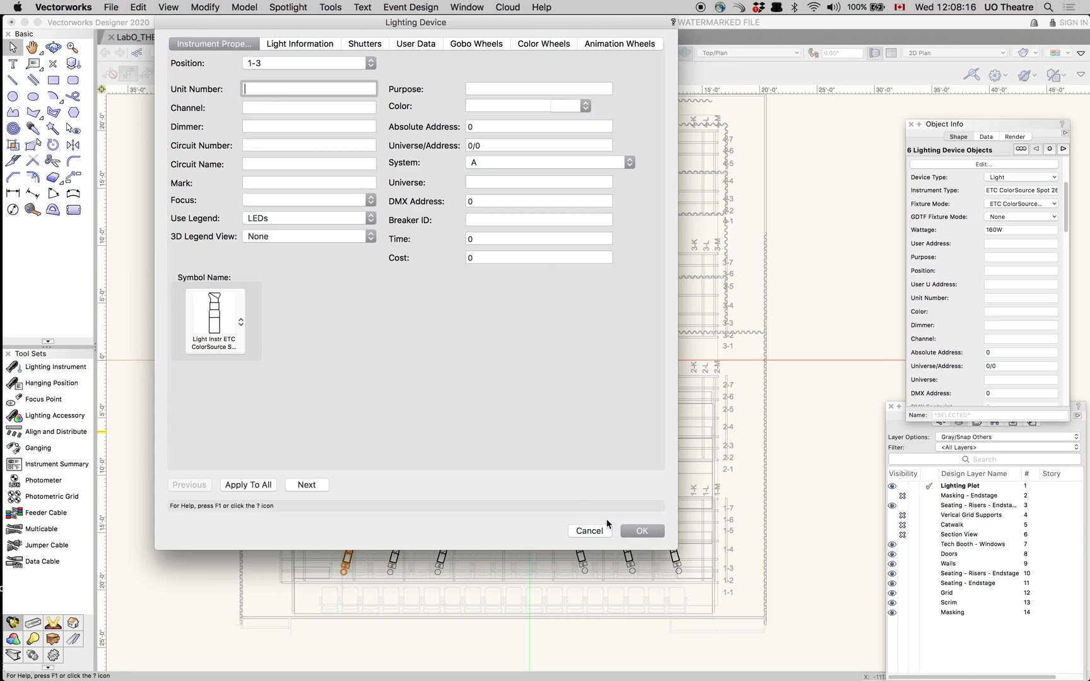
{"action": "left_click", "coordinate": [597, 536]}
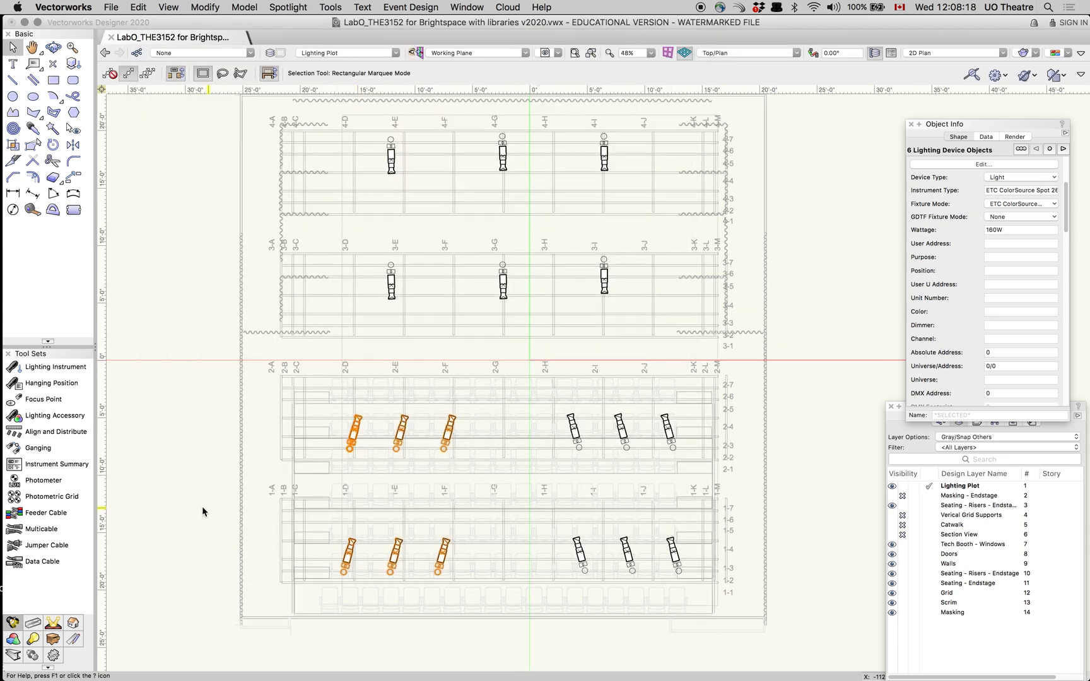
{"action": "left_click", "coordinate": [253, 524]}
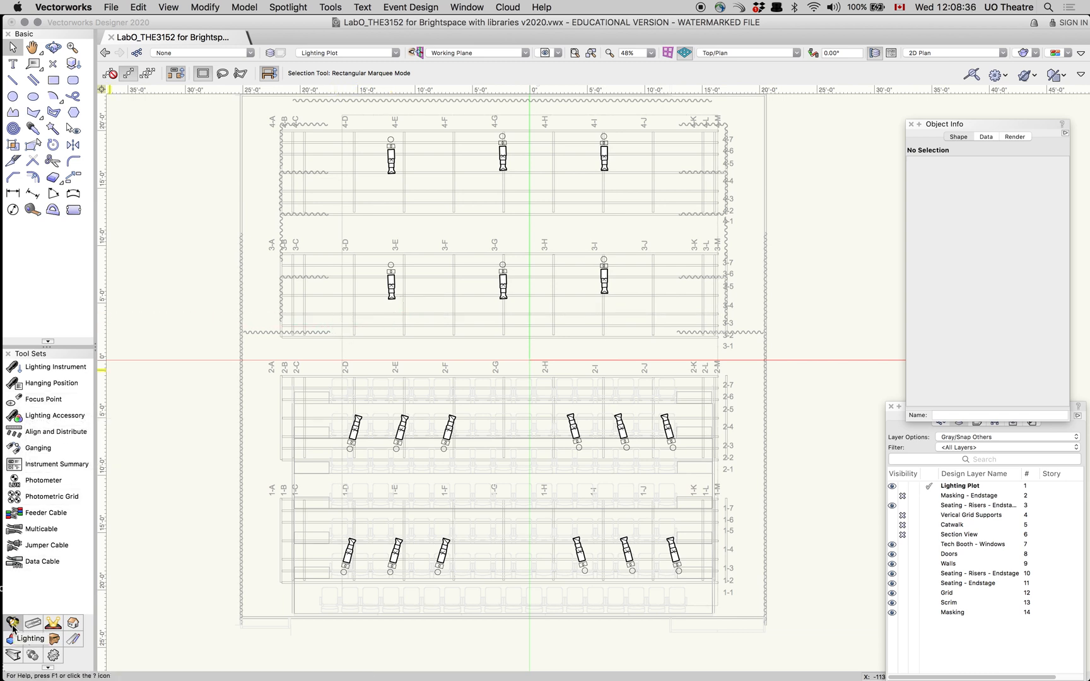
Place a focus point named 1 with a focus height of 5'0" directly below the 50deg fixture at 3-E
{"action": "left_click", "coordinate": [46, 400]}
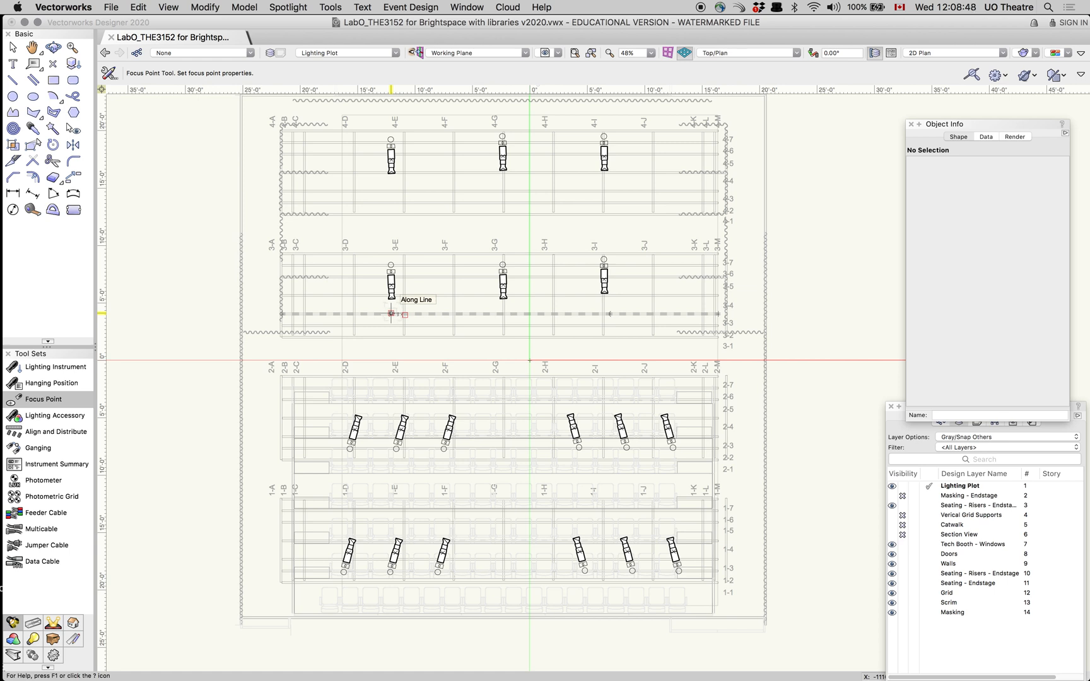
{"action": "left_click", "coordinate": [391, 313]}
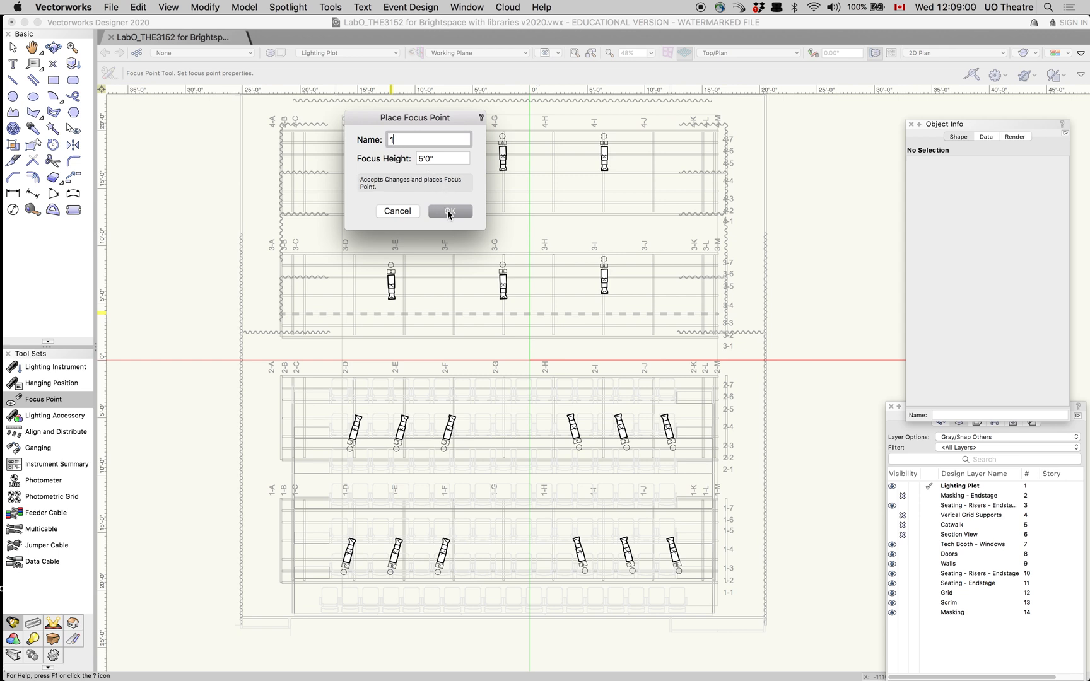
{"action": "left_click", "coordinate": [449, 212]}
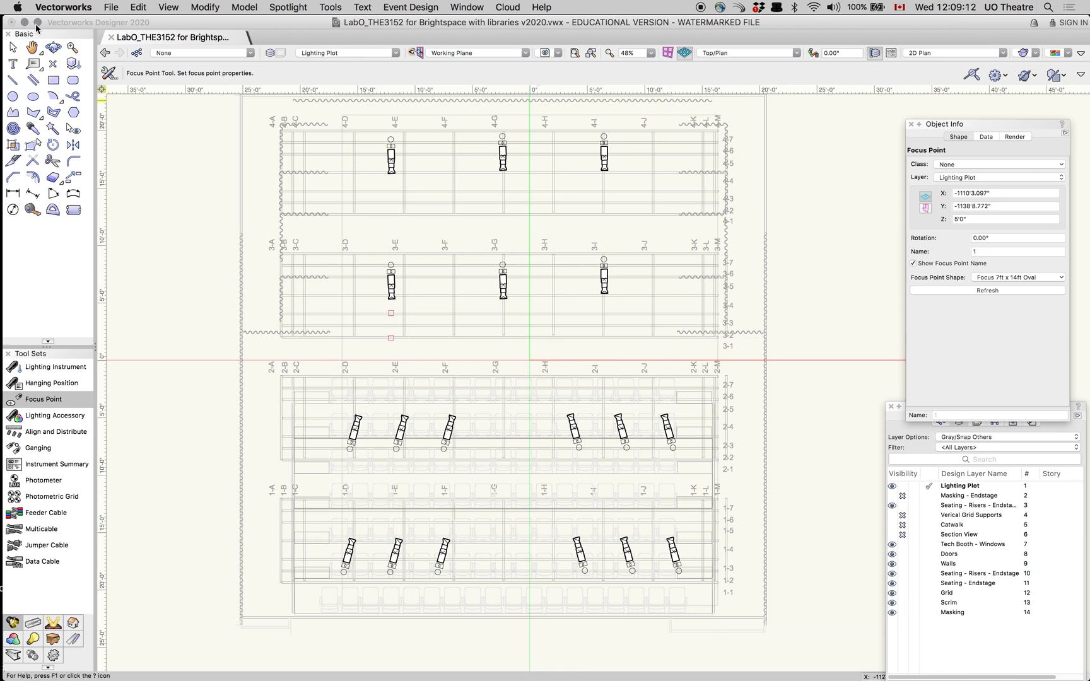
Change the shape of focus point 1 to Standard Hybrid
{"action": "left_click", "coordinate": [12, 47]}
{"action": "left_click", "coordinate": [393, 313]}
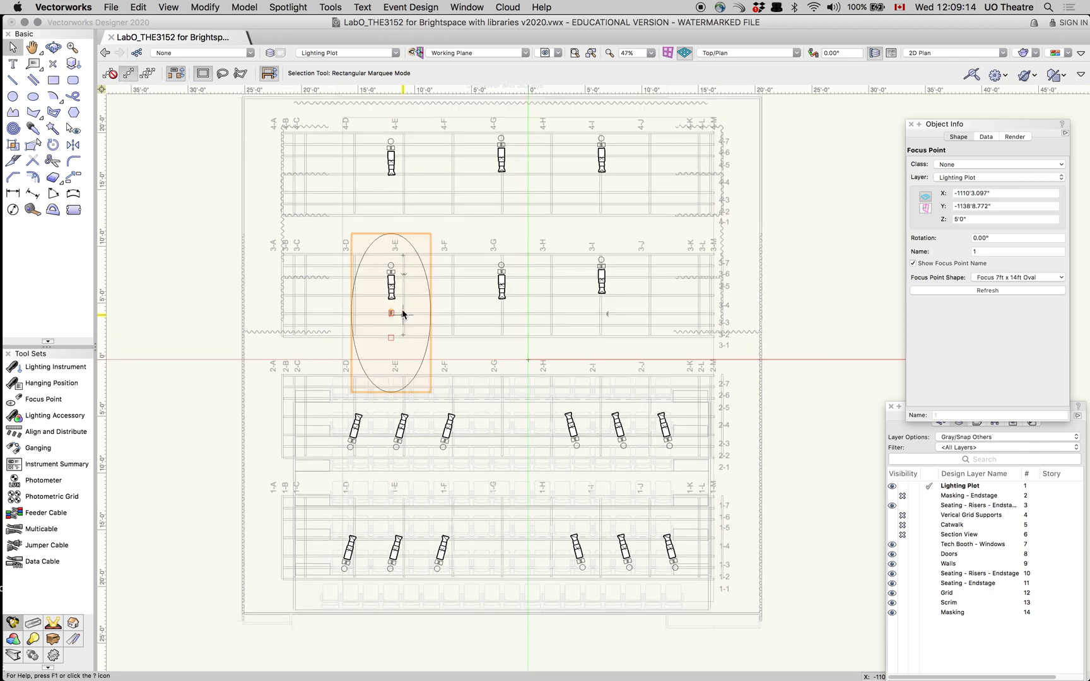
{"action": "scroll", "coordinate": [404, 313], "scroll_direction": "up", "scroll_amount": 3}
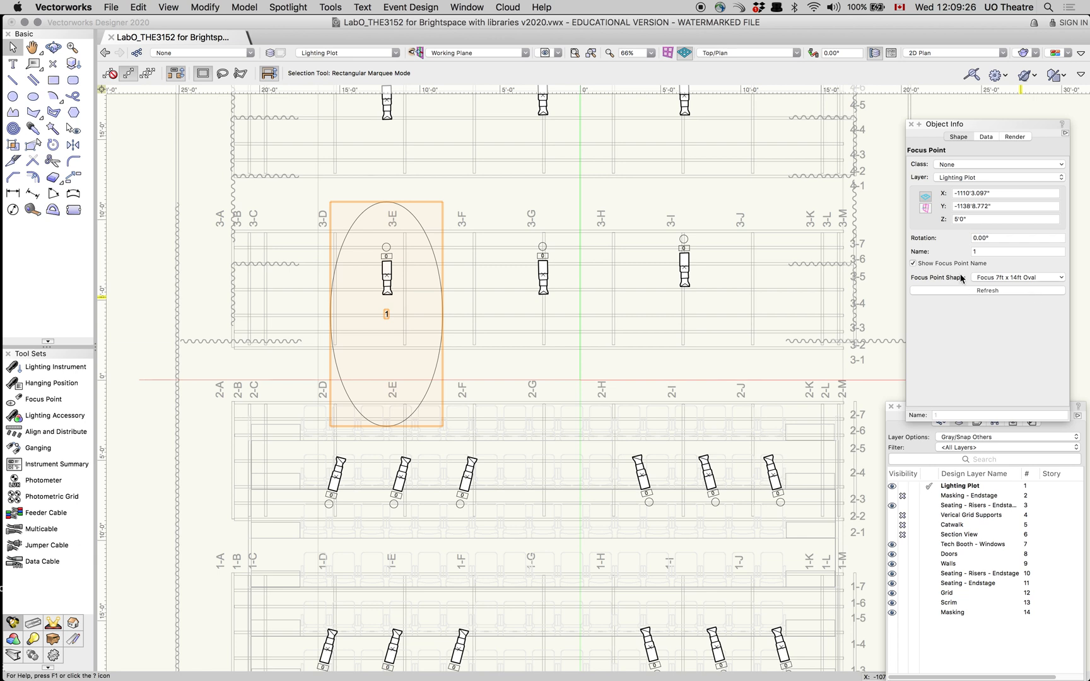
{"action": "left_click", "coordinate": [1026, 282]}
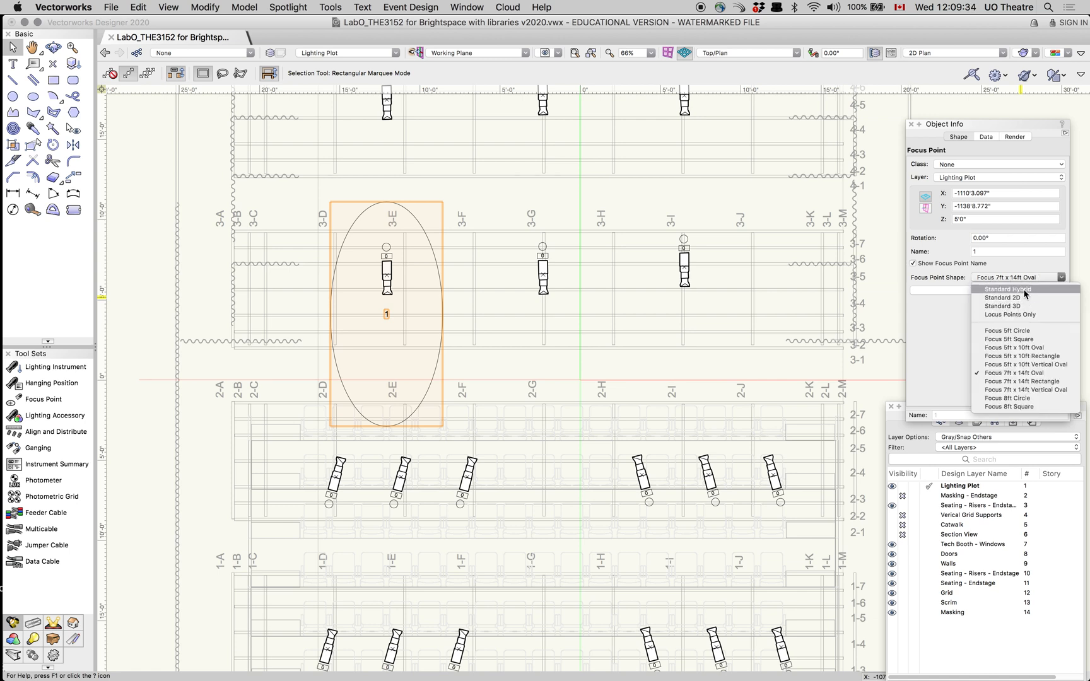
{"action": "left_click", "coordinate": [1026, 290]}
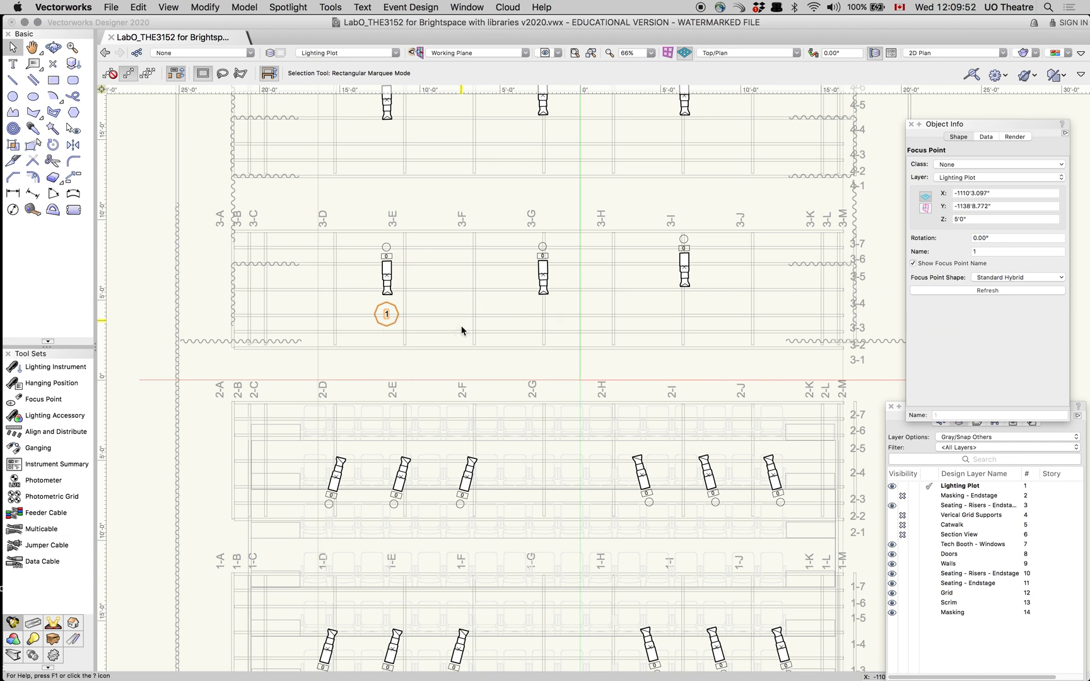
Paste copies of the focus point as 2 and 3 directly below the fixtures at 3-G and 3-I
{"action": "left_click", "coordinate": [543, 317]}
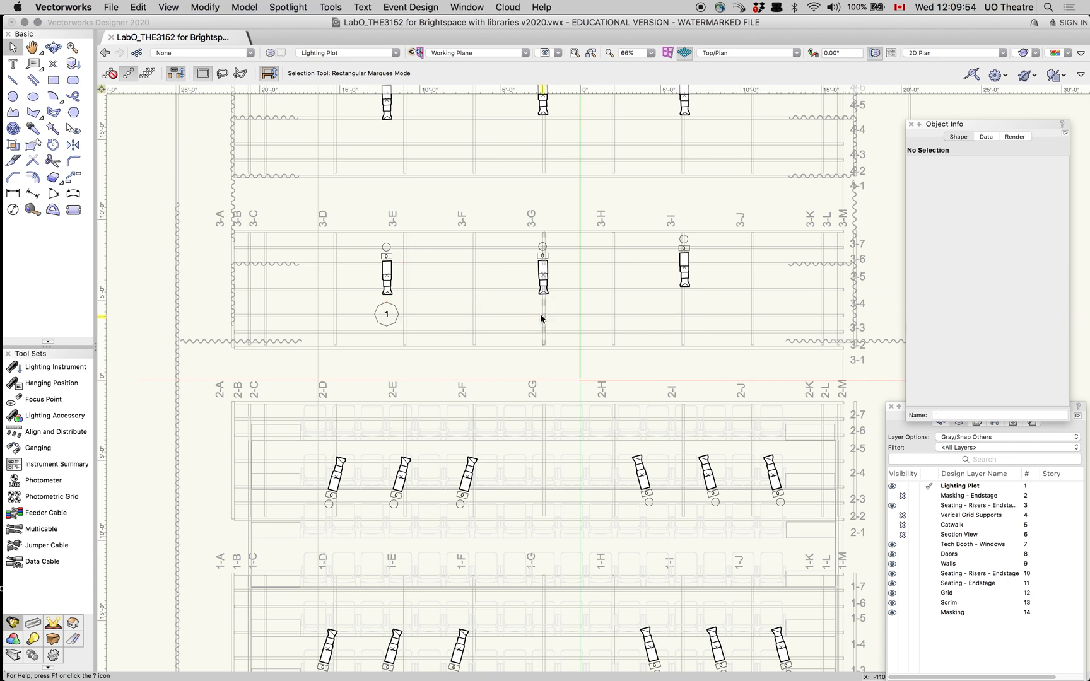
{"action": "left_click", "coordinate": [683, 316]}
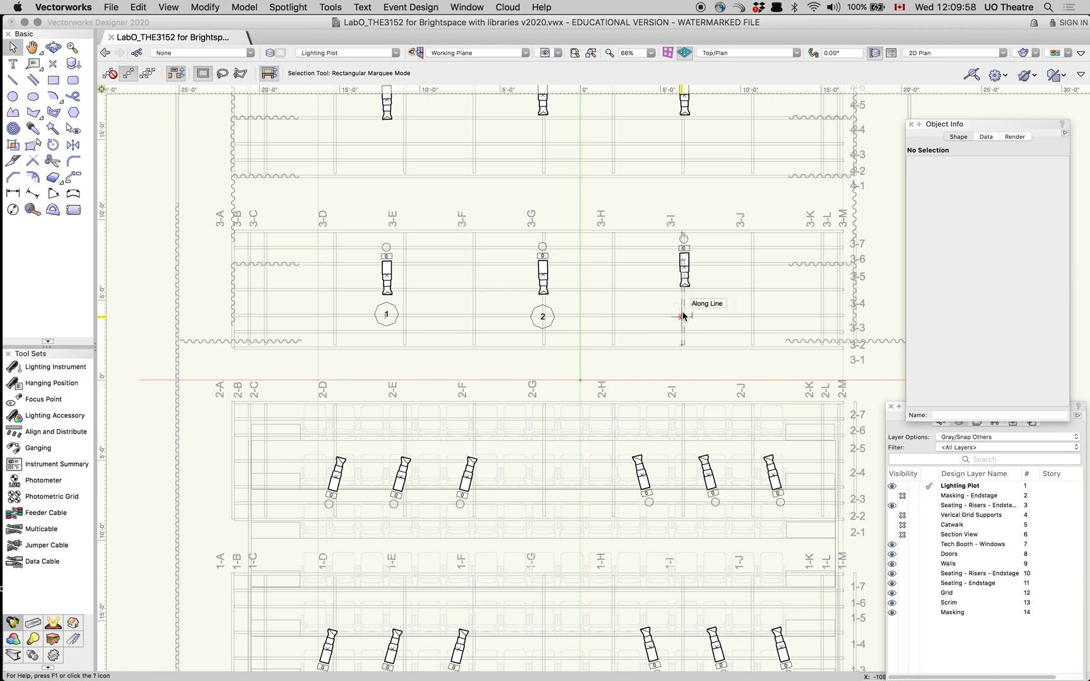
{"action": "key", "text": "super+v"}
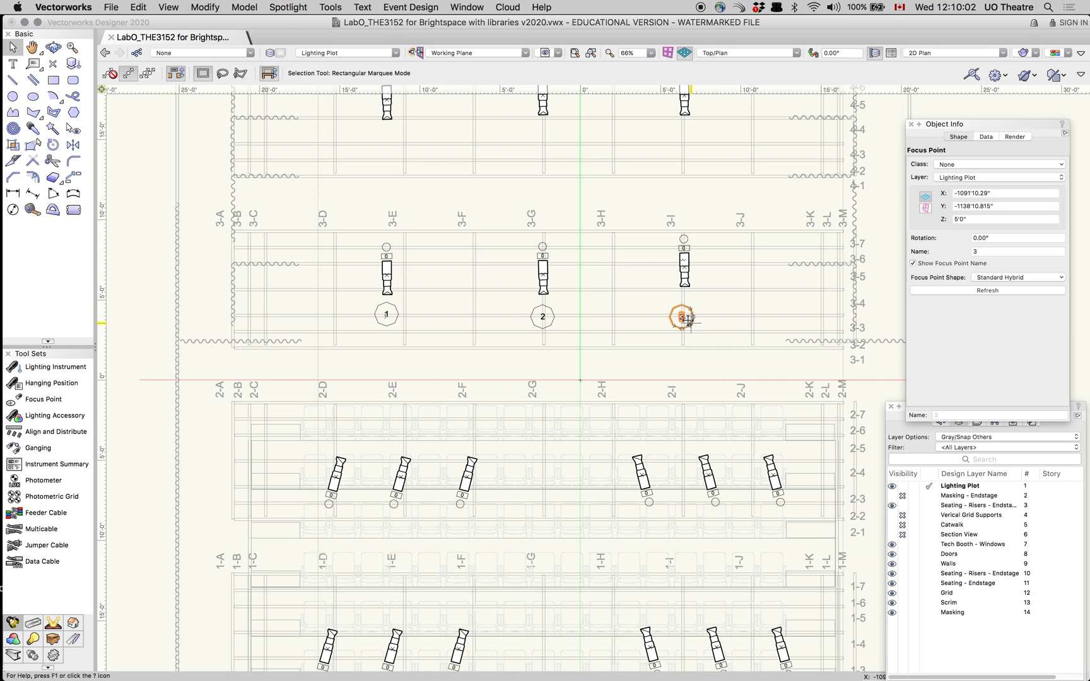
Paste focus points 4, 5 and 6 below the three fixtures in grid section 4, near 4-E, 4-G and 4-I
{"action": "left_click", "coordinate": [386, 145]}
{"action": "key", "text": "super+v"}
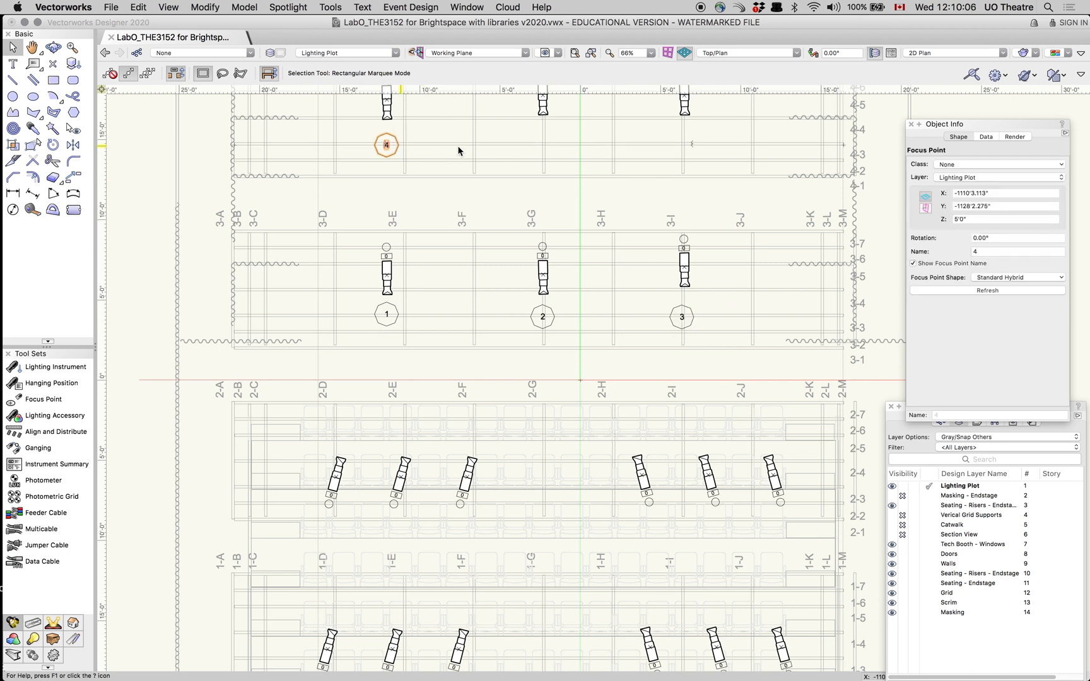
{"action": "left_click", "coordinate": [542, 148]}
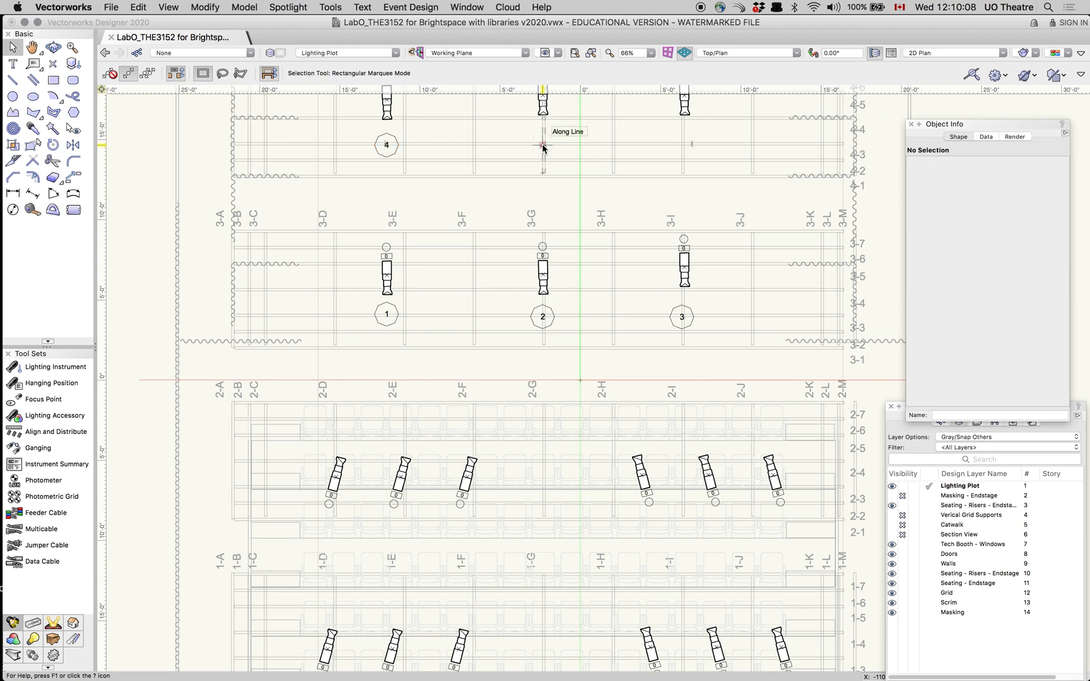
{"action": "key", "text": "super+v"}
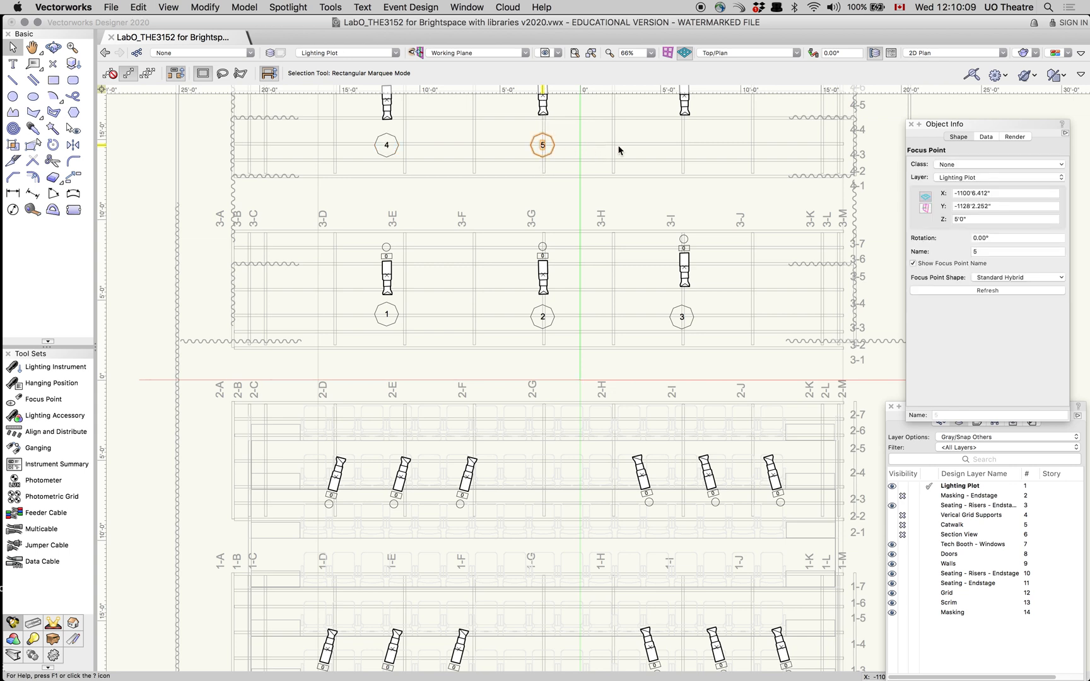
{"action": "left_click", "coordinate": [683, 147]}
{"action": "key", "text": "super+v"}
Edit the 26deg fixture near 1-D, assigning it channel 1 and the purpose A1 Warm
{"action": "key", "text": "space"}
{"action": "left_click_drag", "start_coordinate": [386, 513], "coordinate": [390, 421]}
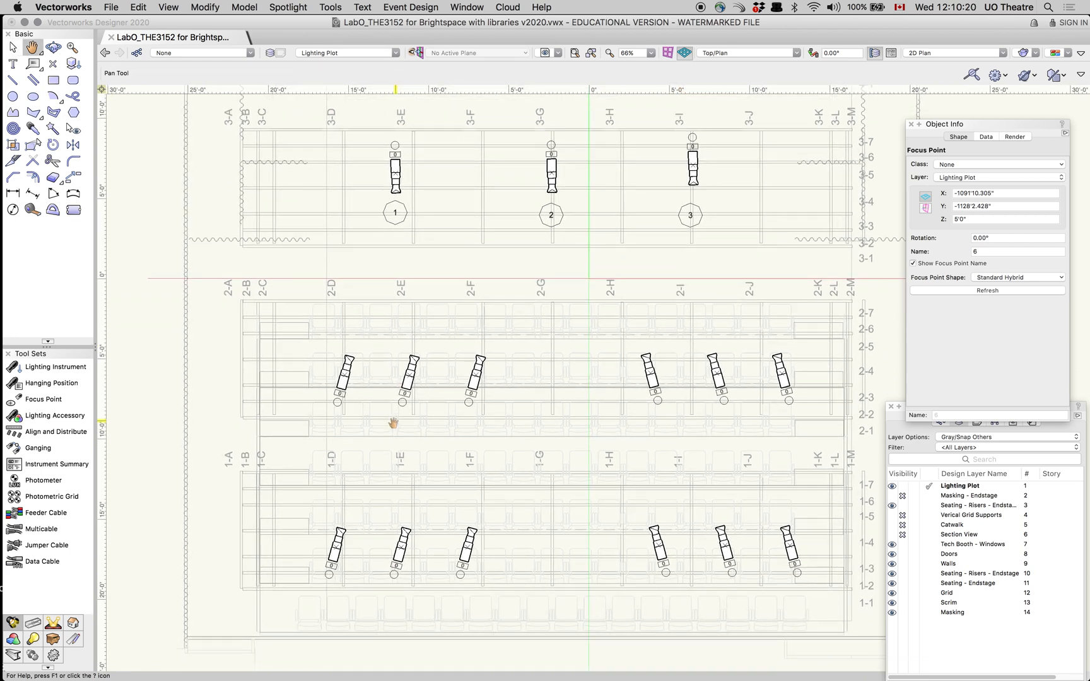
{"action": "left_click", "coordinate": [336, 550]}
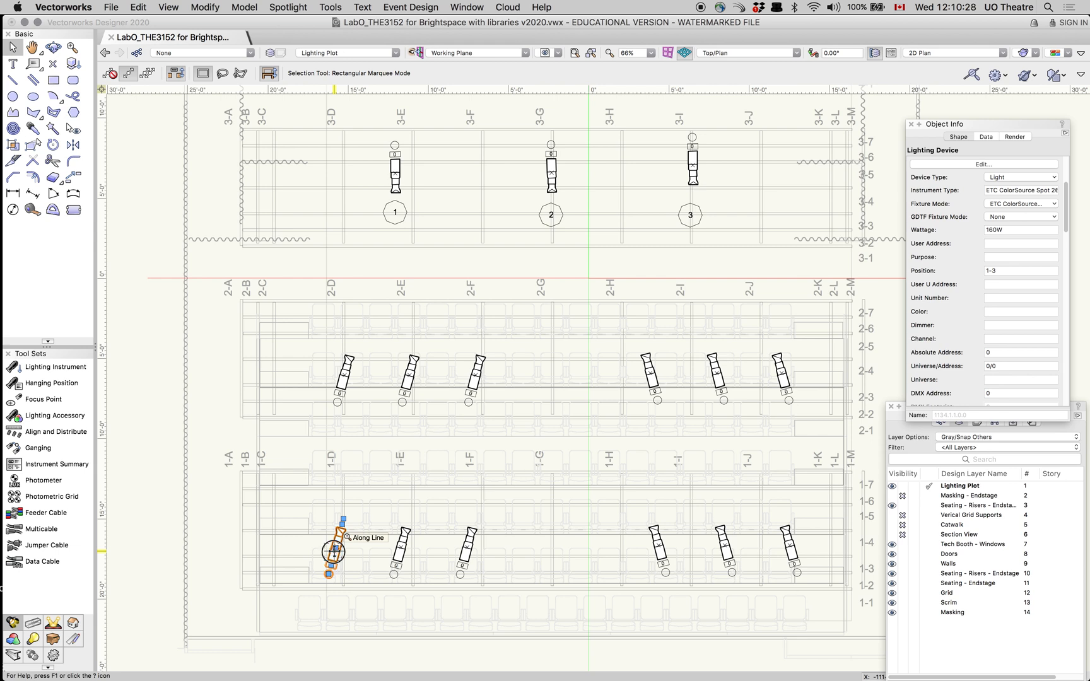
{"action": "double_click", "coordinate": [335, 556]}
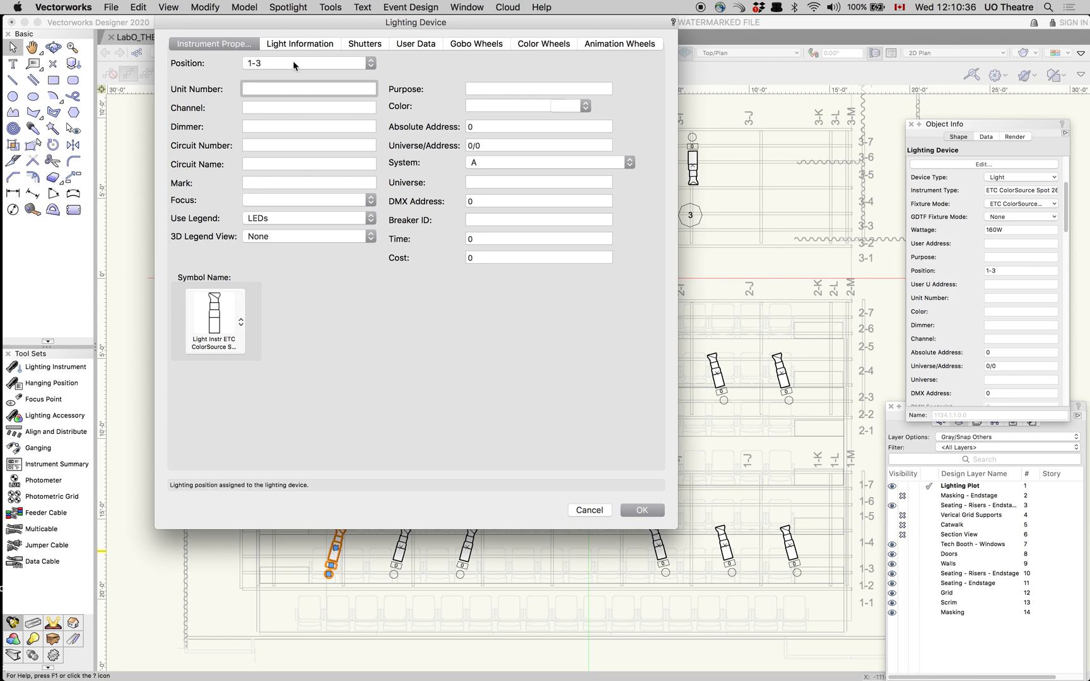
{"action": "left_click", "coordinate": [268, 109]}
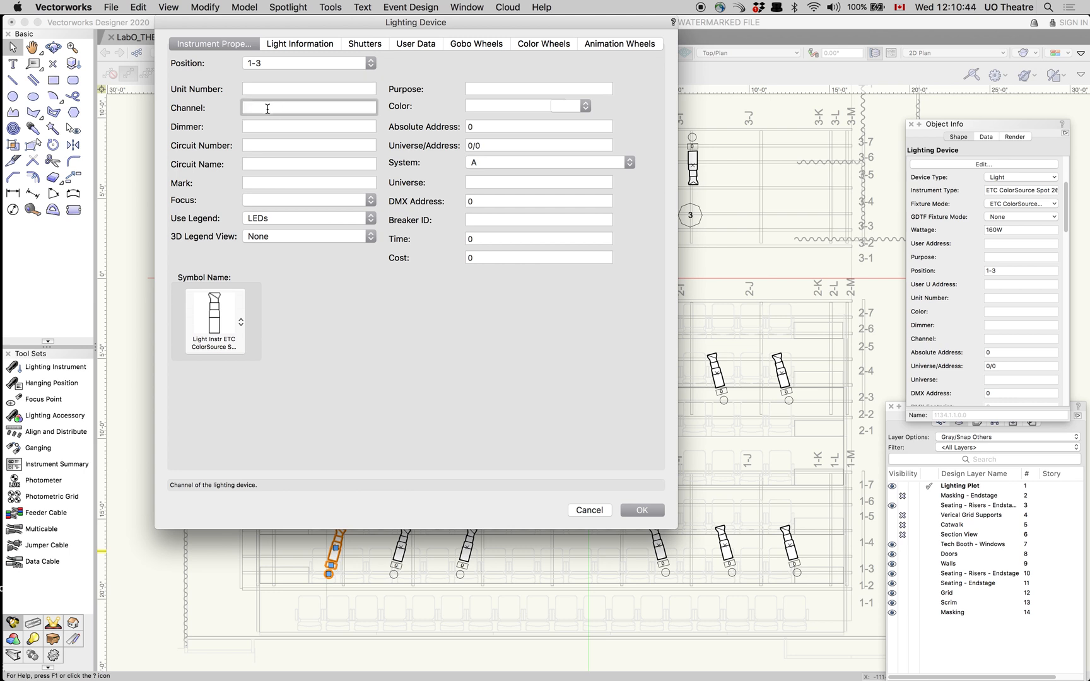
{"action": "type", "text": "1"}
{"action": "left_click", "coordinate": [489, 89]}
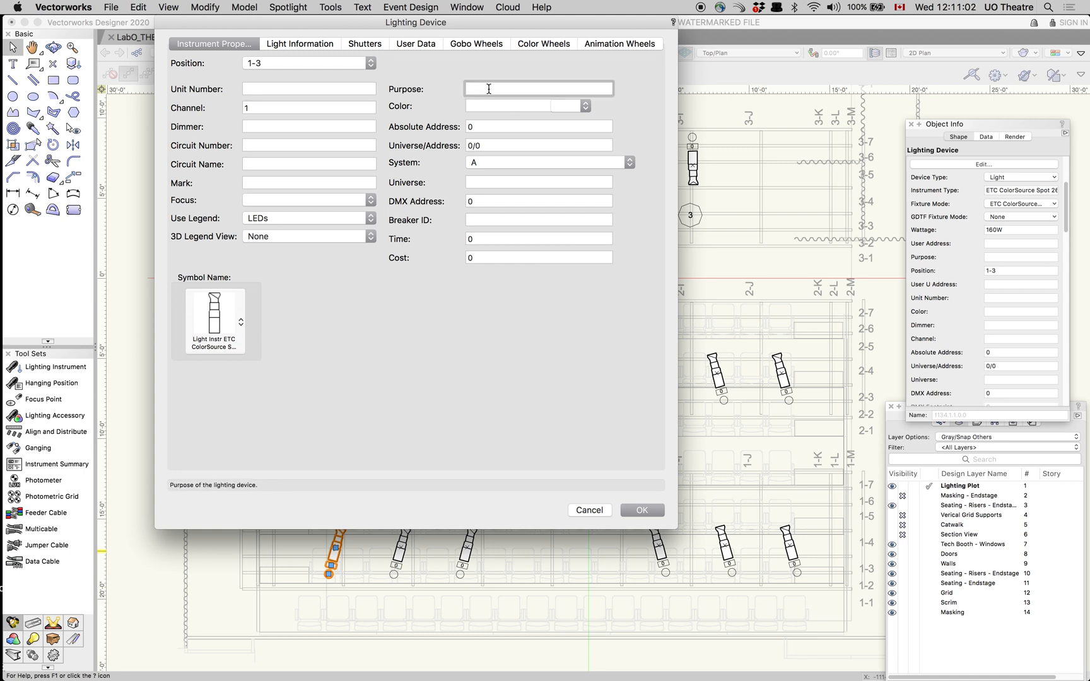
{"action": "type", "text": "A1 Warm"}
Try a yellow from the color wheel as the fixture's color
{"action": "left_click", "coordinate": [485, 105]}
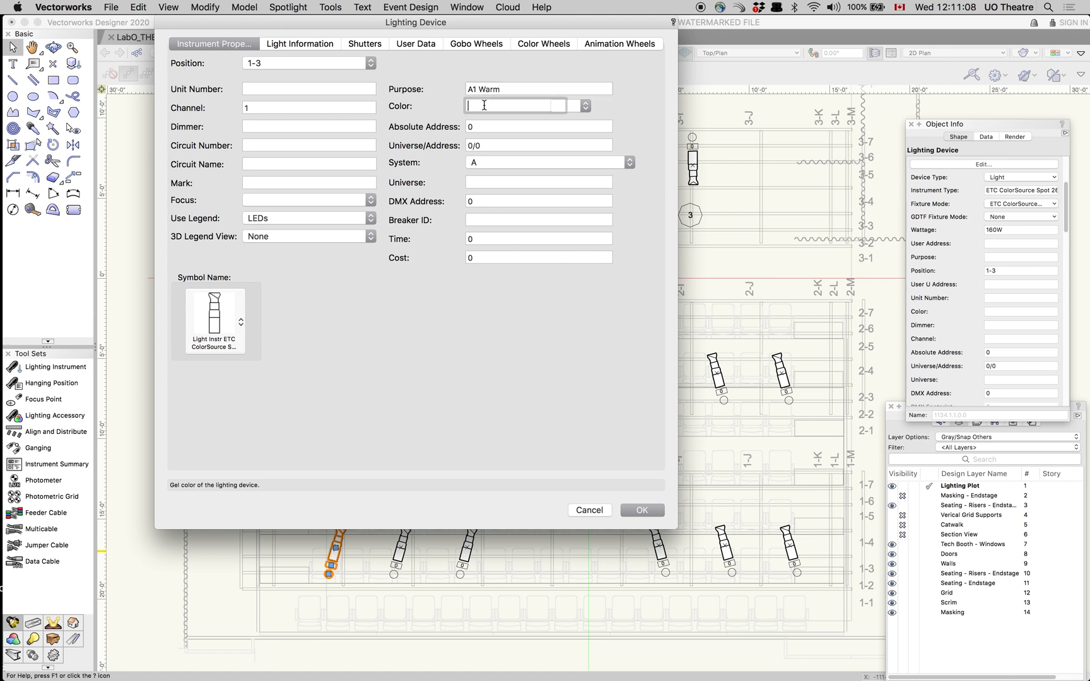
{"action": "left_click", "coordinate": [584, 106]}
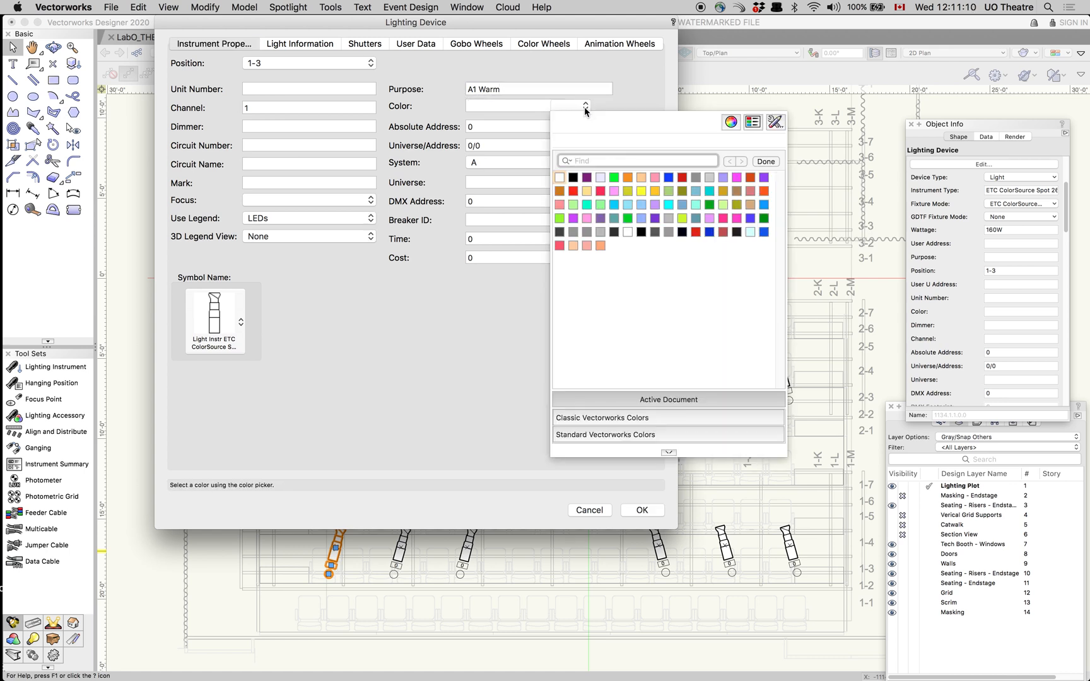
{"action": "left_click", "coordinate": [732, 123]}
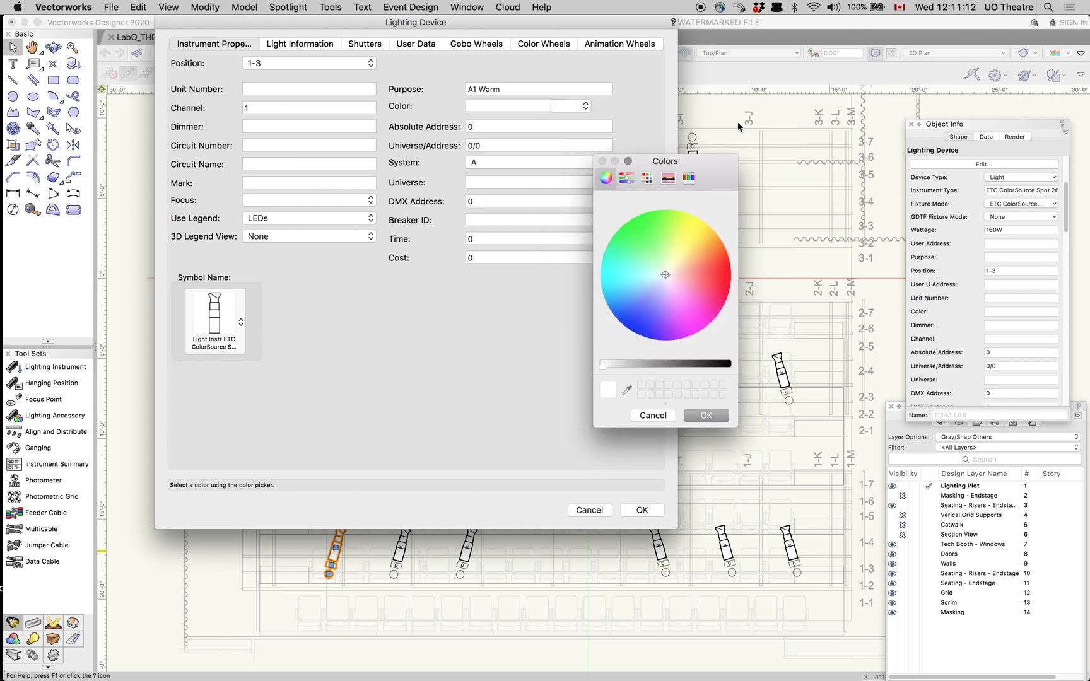
{"action": "left_click", "coordinate": [694, 238]}
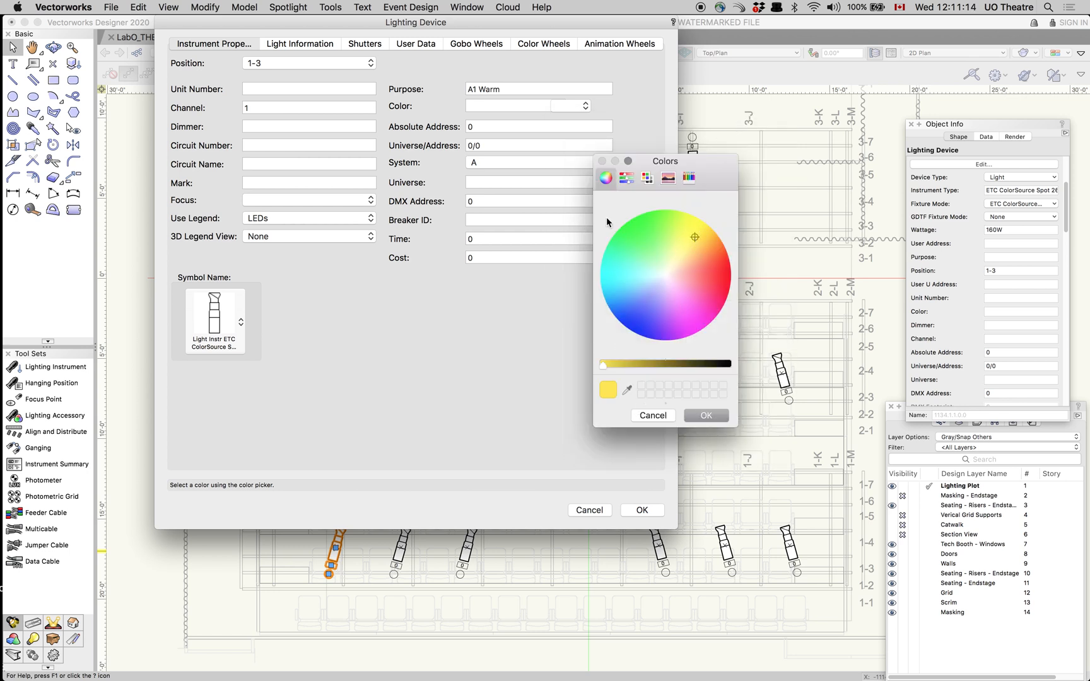
{"action": "left_click", "coordinate": [706, 415]}
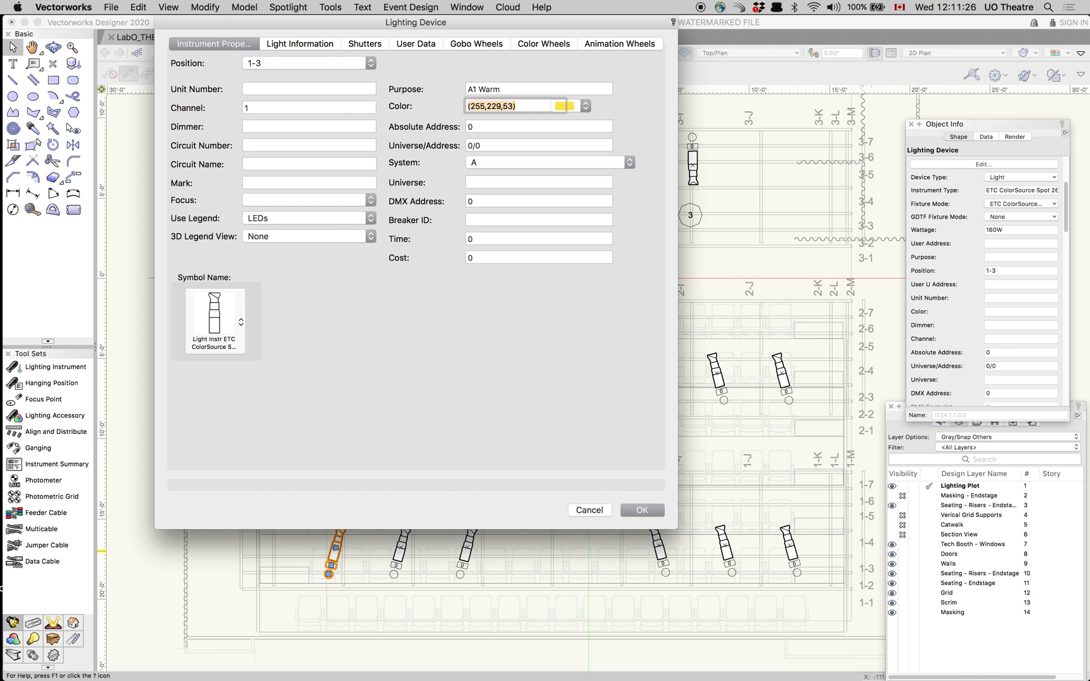
Replace the fixture's color with R09 and apply the lighting device settings
{"action": "key", "text": "BackSpace"}
{"action": "type", "text": "R09"}
{"action": "key", "text": "BackSpace"}
{"action": "key", "text": "BackSpace"}
{"action": "key", "text": "BackSpace"}
{"action": "type", "text": "60"}
{"action": "key", "text": "BackSpace"}
{"action": "key", "text": "BackSpace"}
{"action": "type", "text": "09"}
{"action": "key", "text": "Return"}
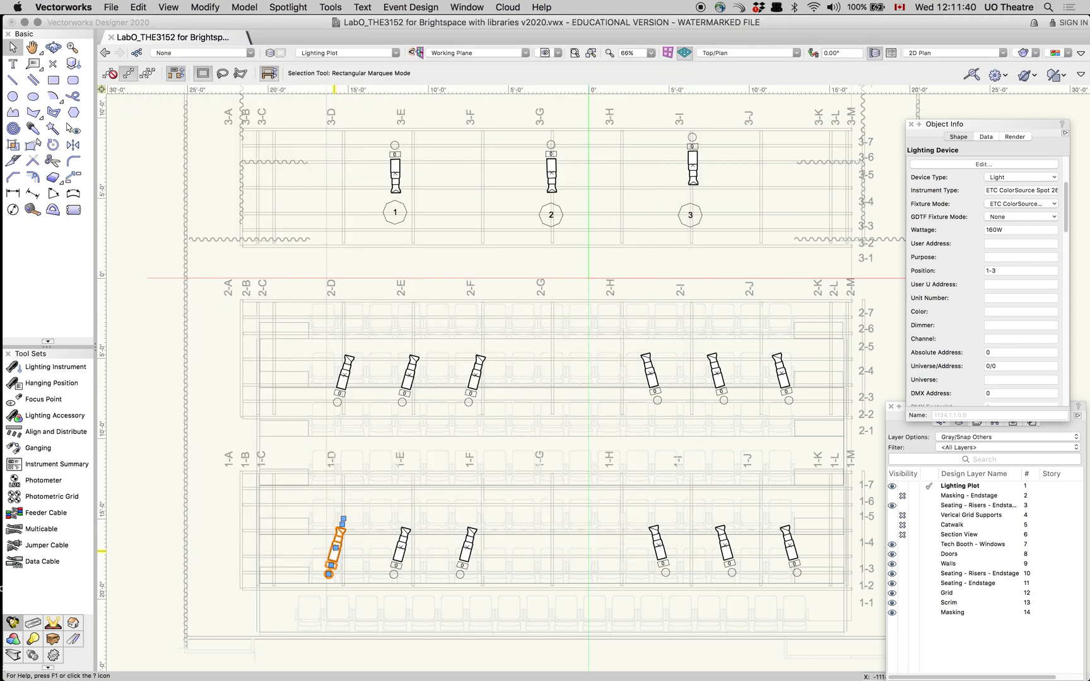
Set the A1 Warm fixture's DMX address to 100 and aim it at focus point 1
{"action": "double_click", "coordinate": [341, 537]}
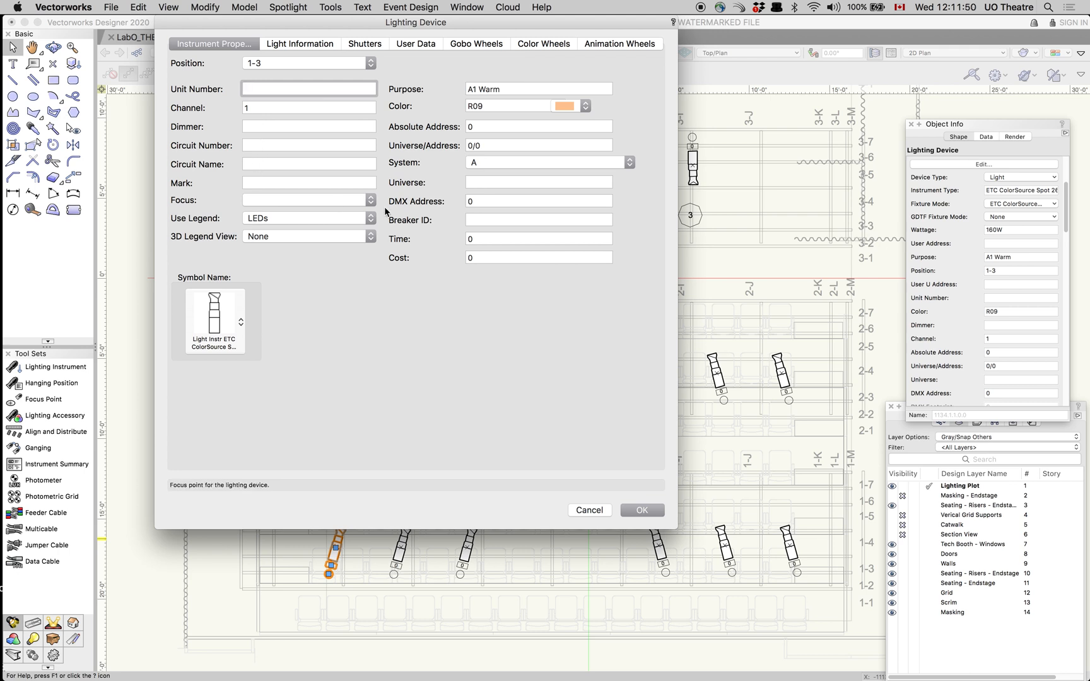
{"action": "left_click", "coordinate": [432, 202]}
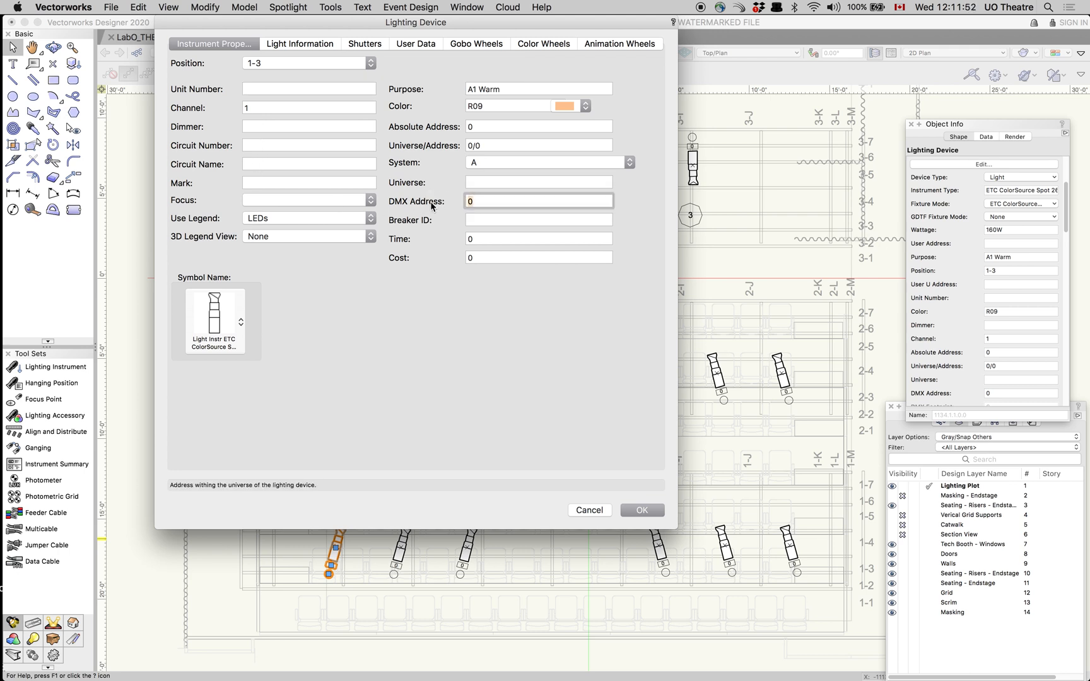
{"action": "type", "text": "100"}
{"action": "left_click", "coordinate": [308, 218]}
{"action": "left_click", "coordinate": [308, 217]}
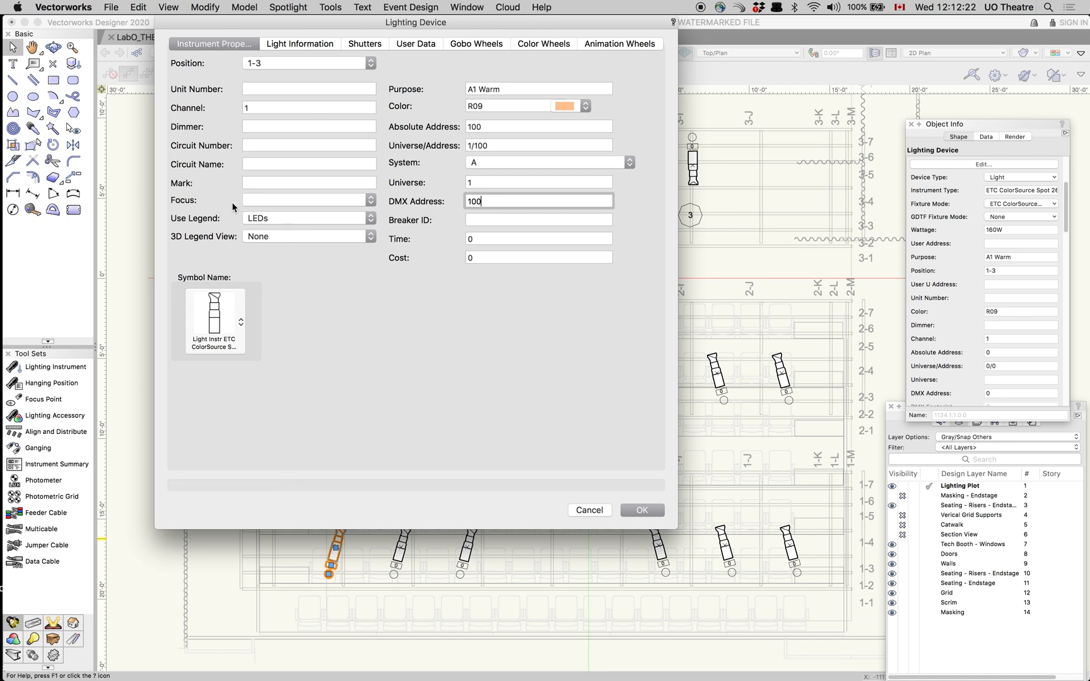
{"action": "left_click", "coordinate": [260, 202]}
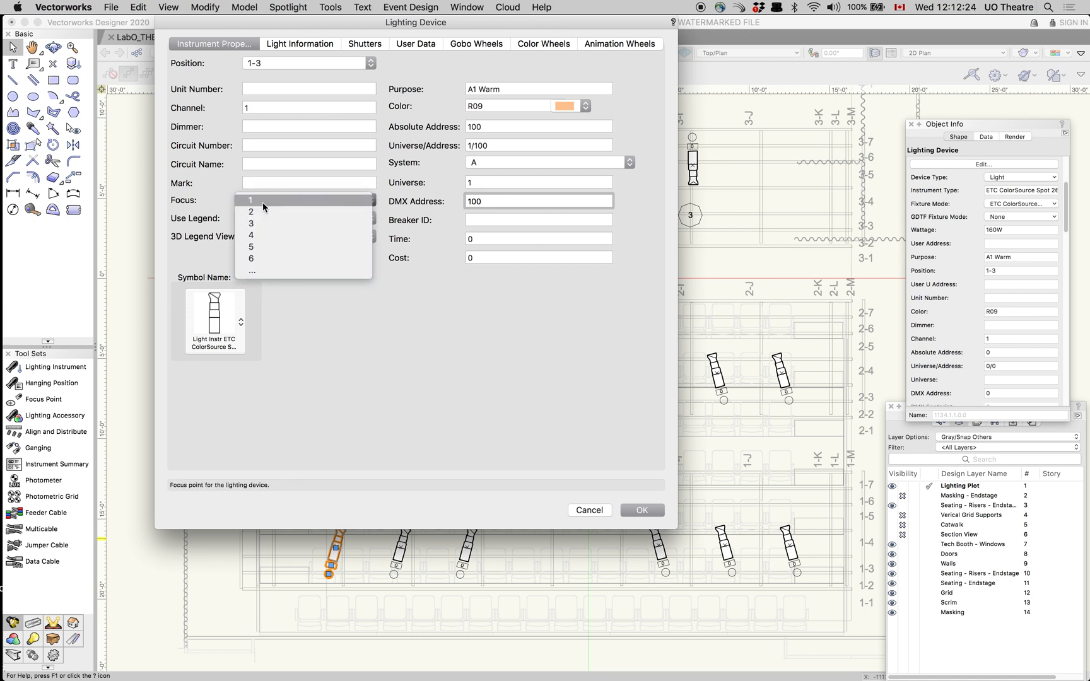
{"action": "left_click", "coordinate": [262, 201]}
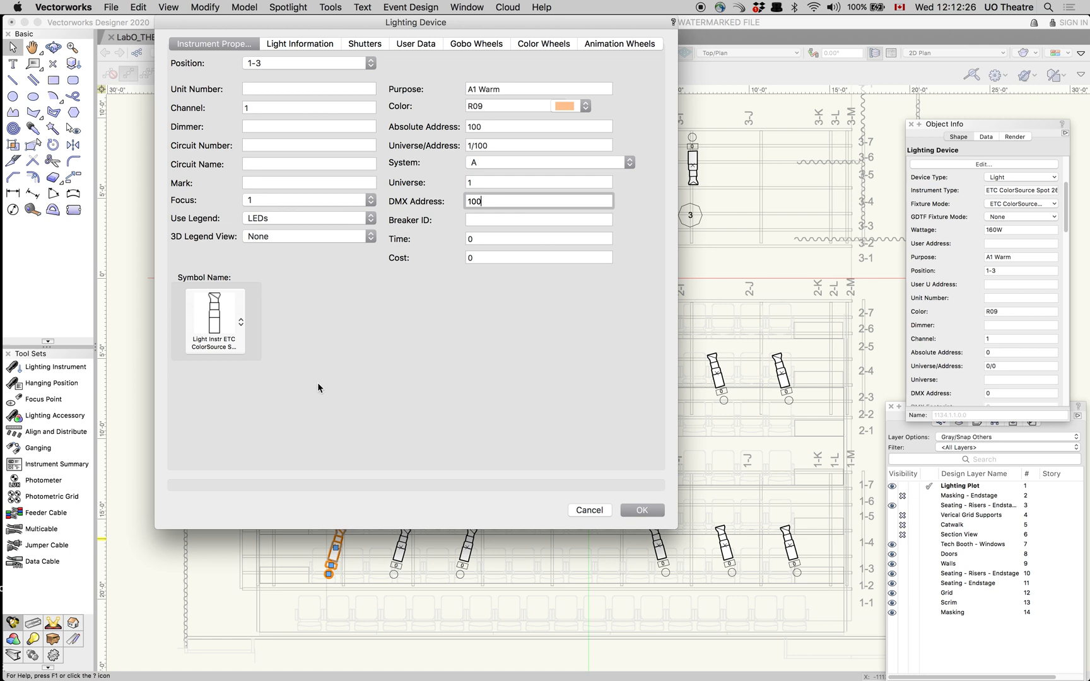
{"action": "left_click", "coordinate": [643, 511]}
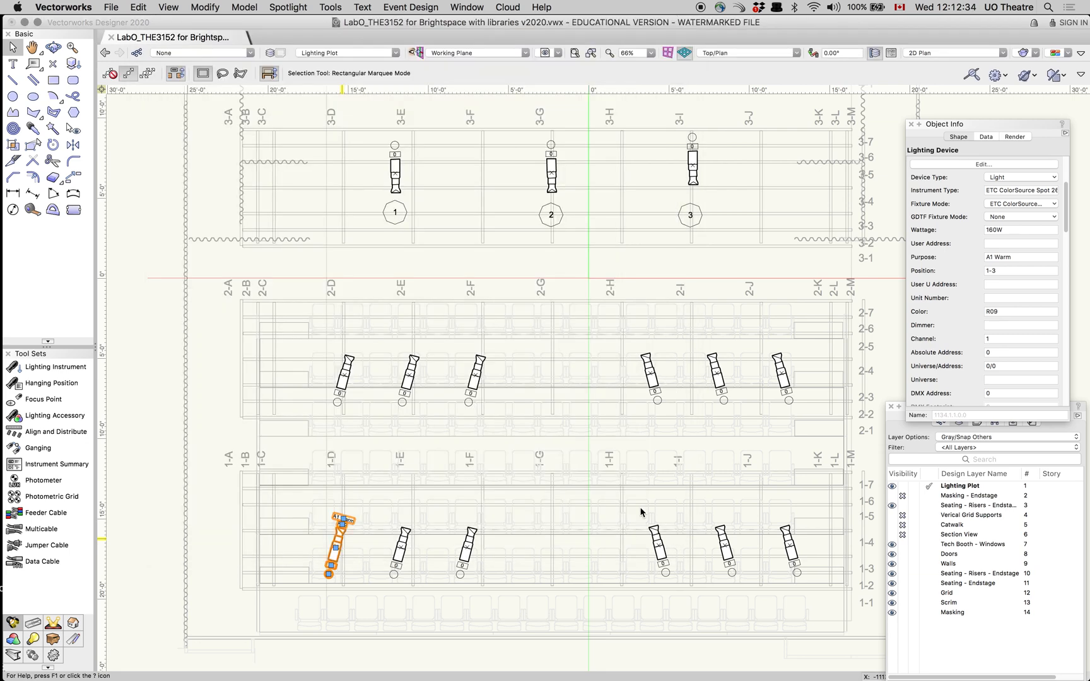
Examine the labels on the A1 Warm fixture up close and create a backup copy of the document
{"action": "left_click", "coordinate": [356, 573]}
{"action": "scroll", "coordinate": [357, 573], "scroll_direction": "down", "scroll_amount": 2}
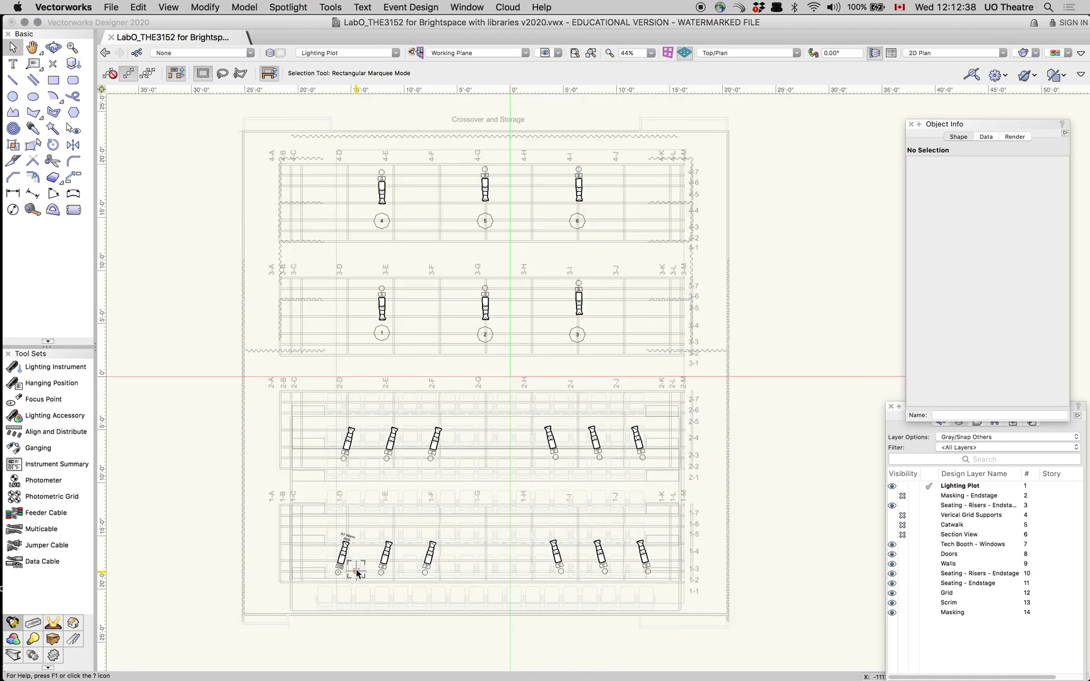
{"action": "scroll", "coordinate": [356, 573], "scroll_direction": "up", "scroll_amount": 5}
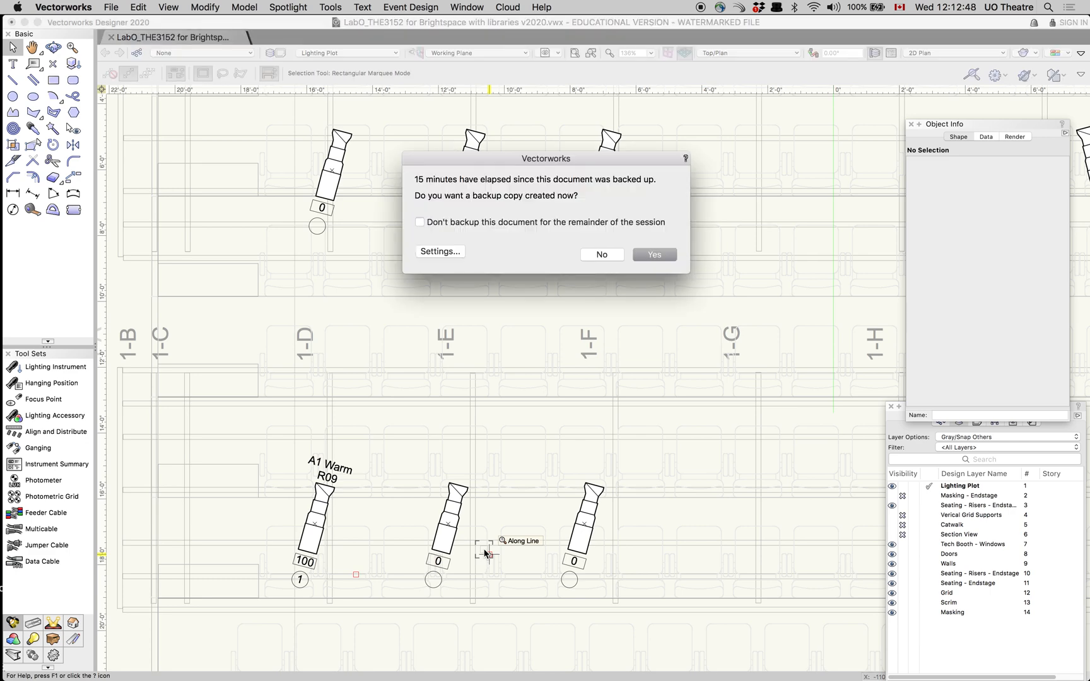
{"action": "left_click", "coordinate": [649, 255]}
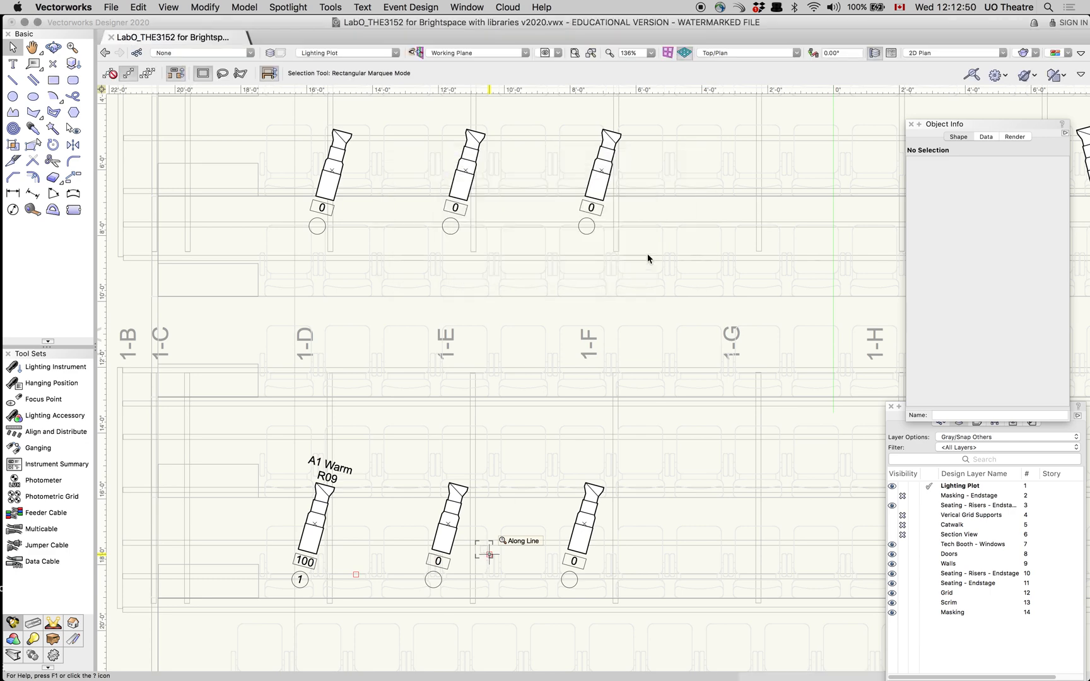
Assign channel 2 and color R09 to the unlabeled fixture beside the A1 Warm fixture
{"action": "left_click", "coordinate": [454, 517]}
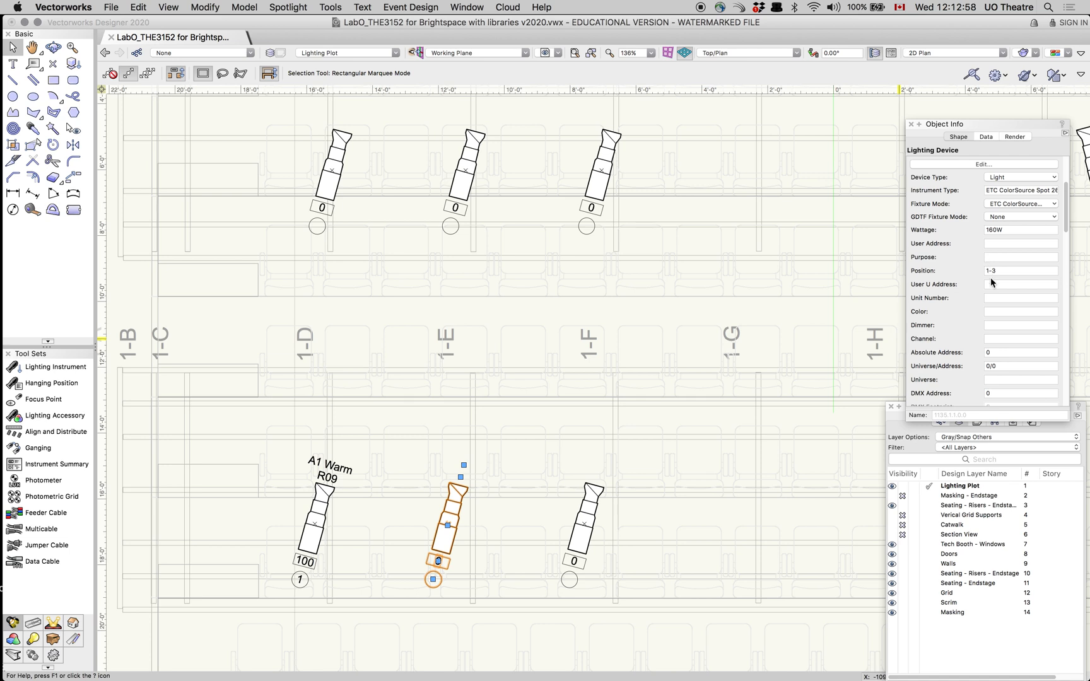
{"action": "left_click", "coordinate": [995, 314]}
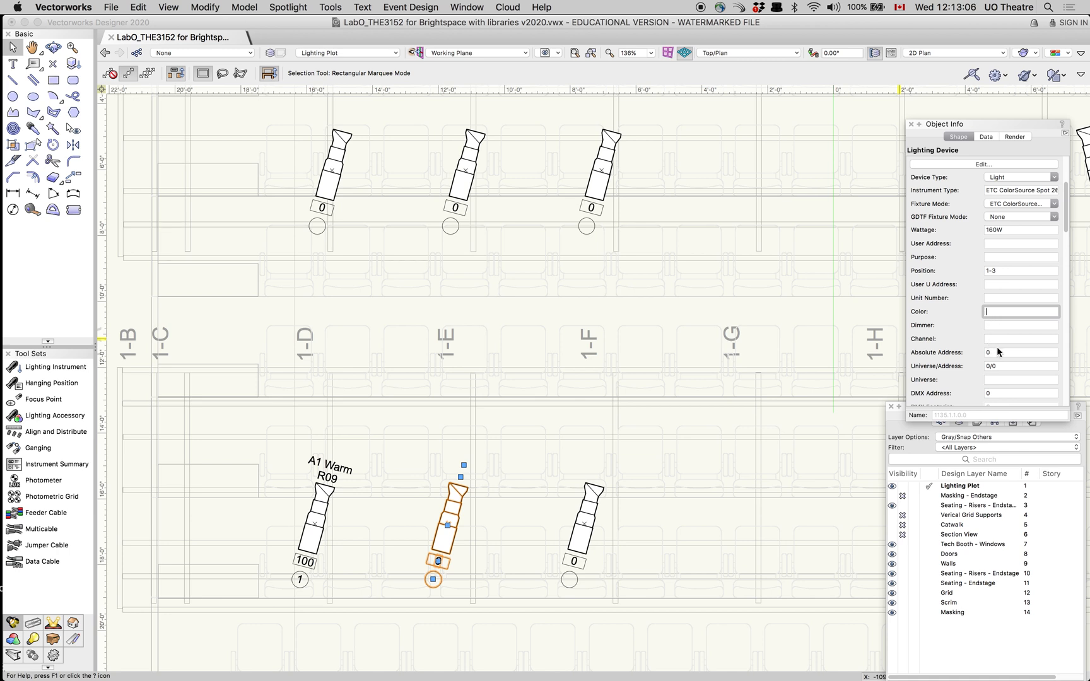
{"action": "left_click", "coordinate": [996, 340]}
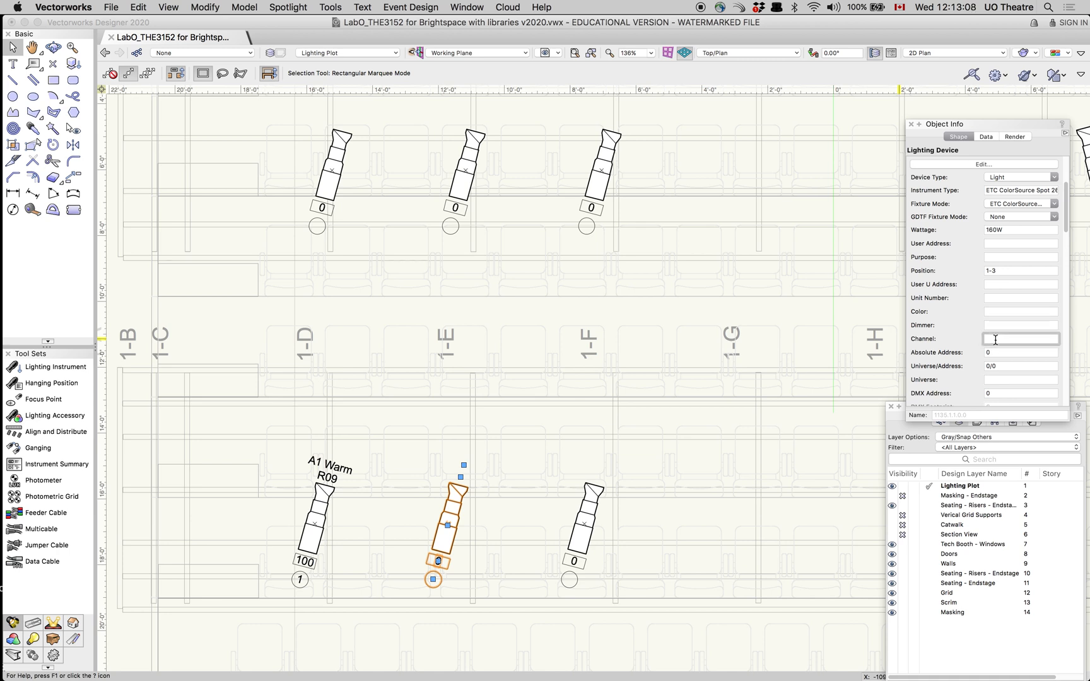
{"action": "type", "text": "2"}
{"action": "left_click", "coordinate": [995, 313]}
{"action": "type", "text": "R"}
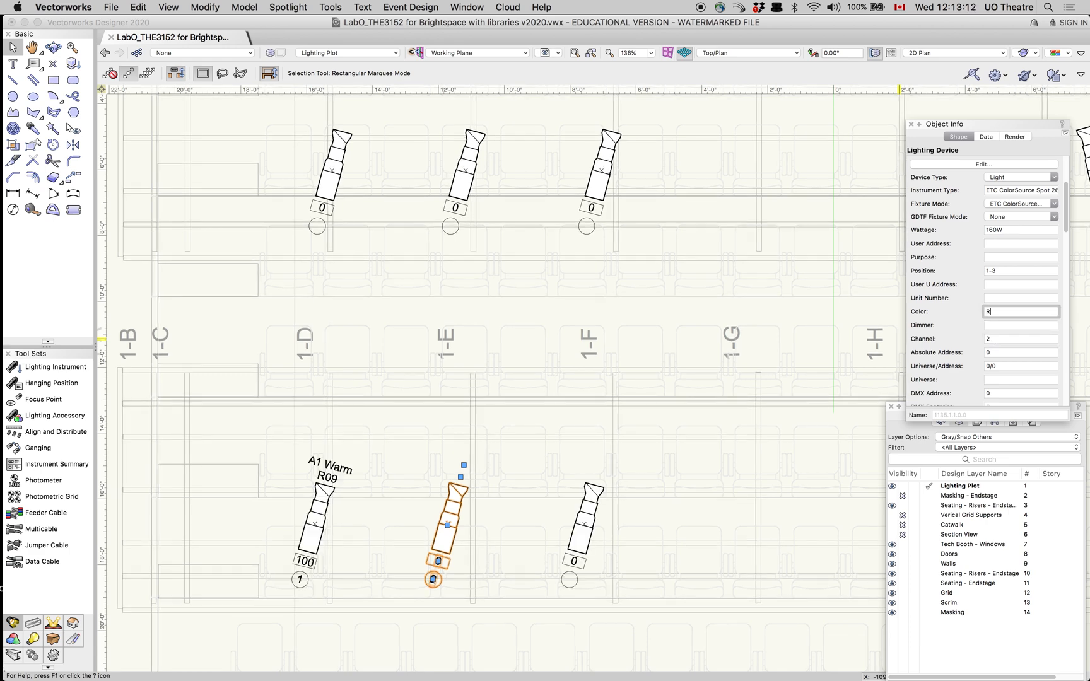
{"action": "type", "text": "09"}
Set the purpose of the channel 2 fixture to A2 Warm and deselect it
{"action": "left_click", "coordinate": [993, 257]}
{"action": "type", "text": "A2"}
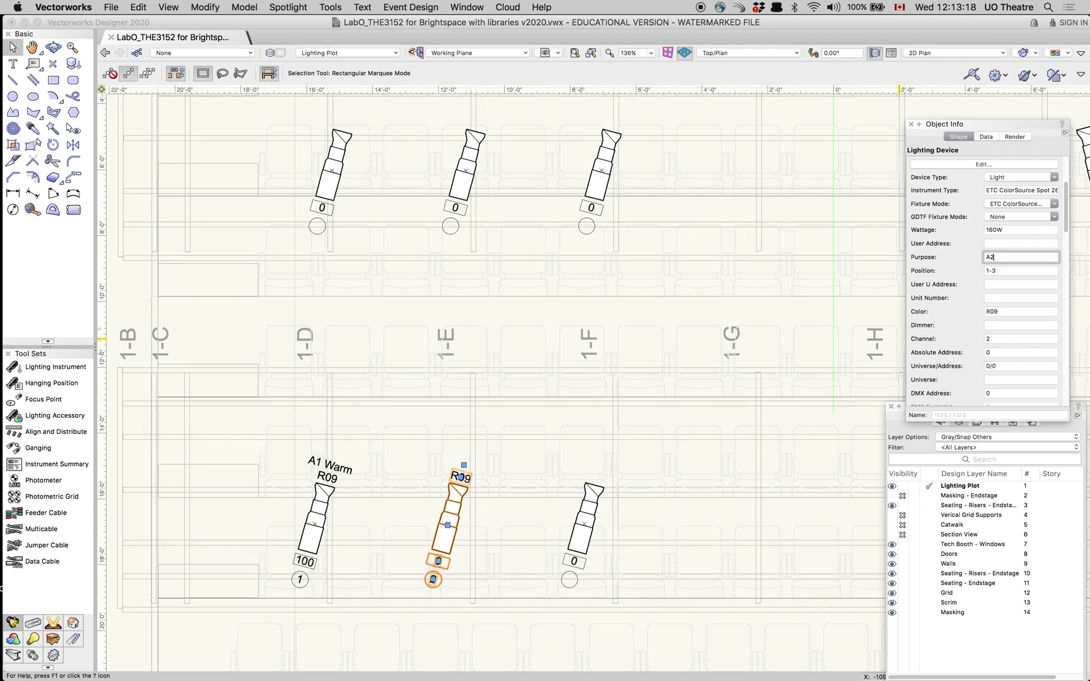
{"action": "type", "text": " Warm"}
{"action": "key", "text": "Return"}
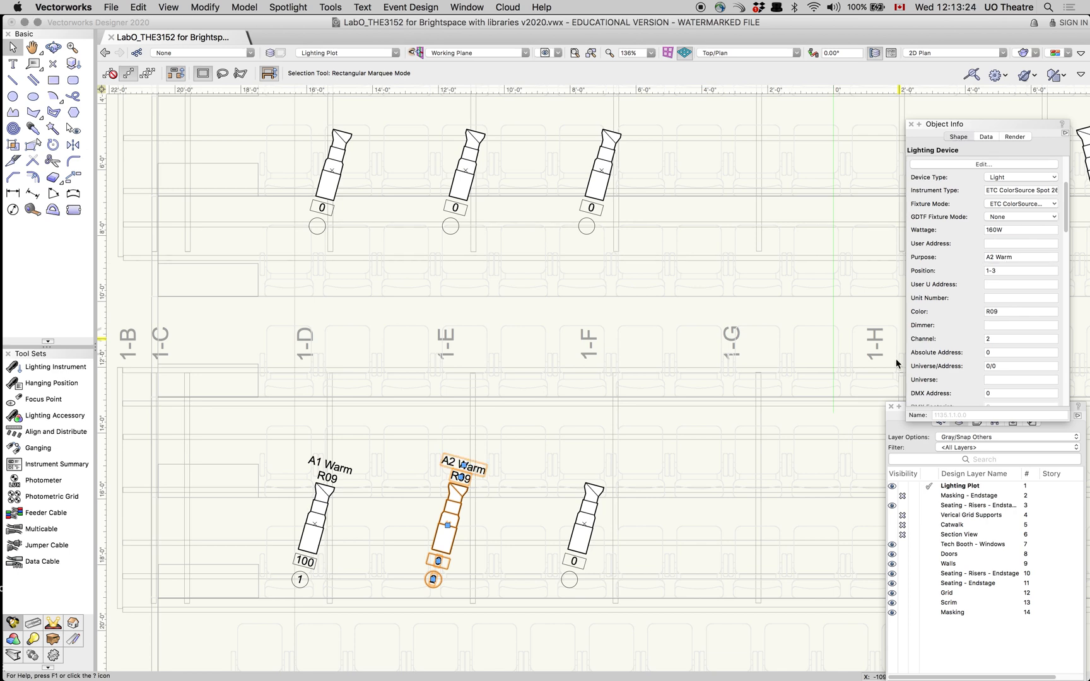
{"action": "left_click", "coordinate": [545, 464]}
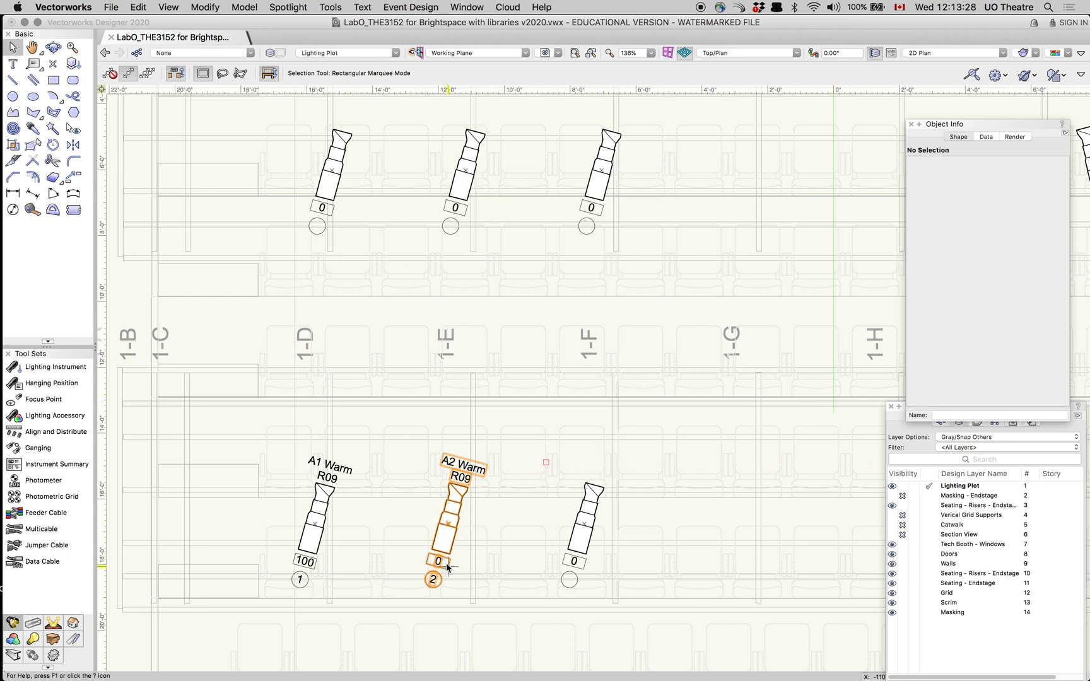
Set the A2 Warm fixture's DMX address to 105
{"action": "left_click", "coordinate": [445, 544]}
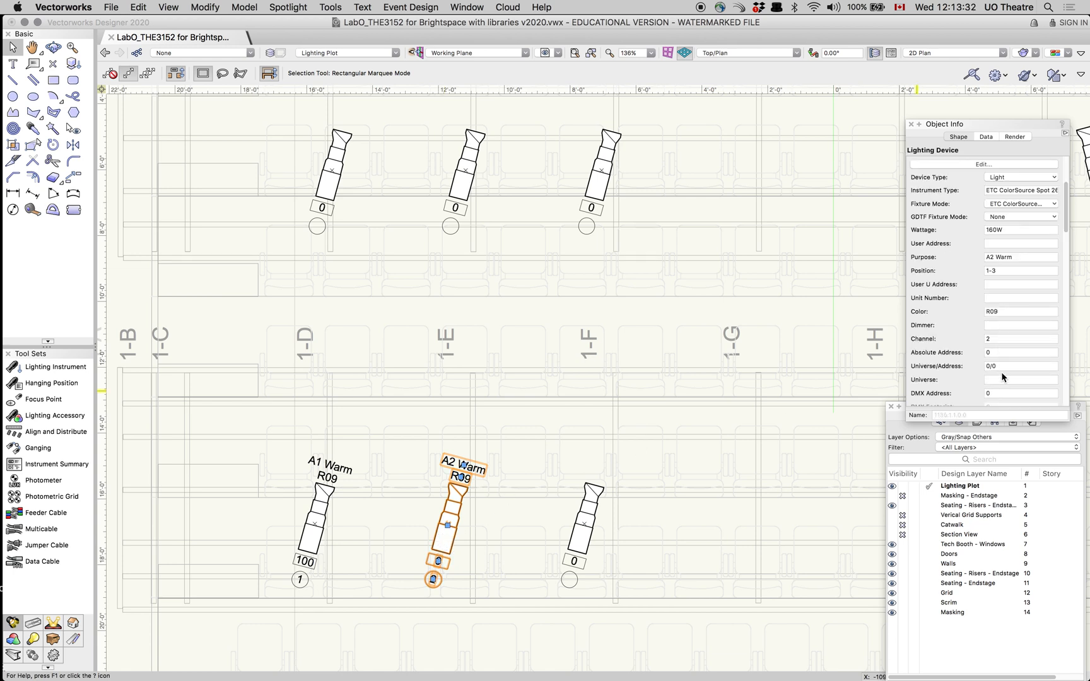
{"action": "left_click", "coordinate": [1000, 393]}
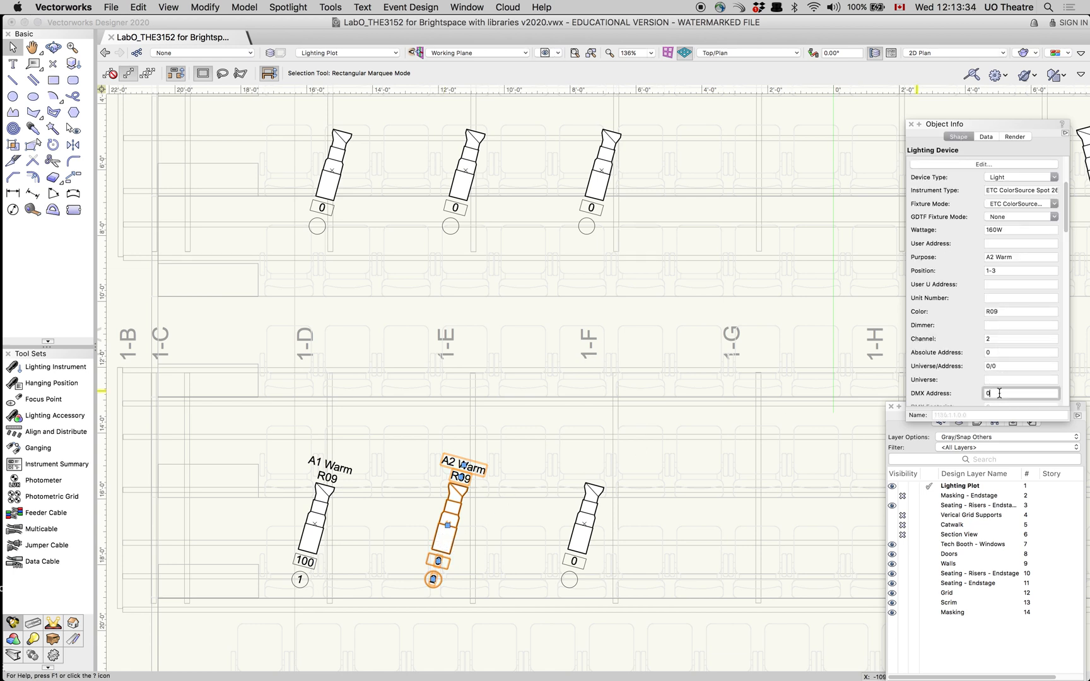
{"action": "type", "text": "105"}
{"action": "key", "text": "Return"}
{"action": "left_click", "coordinate": [407, 558]}
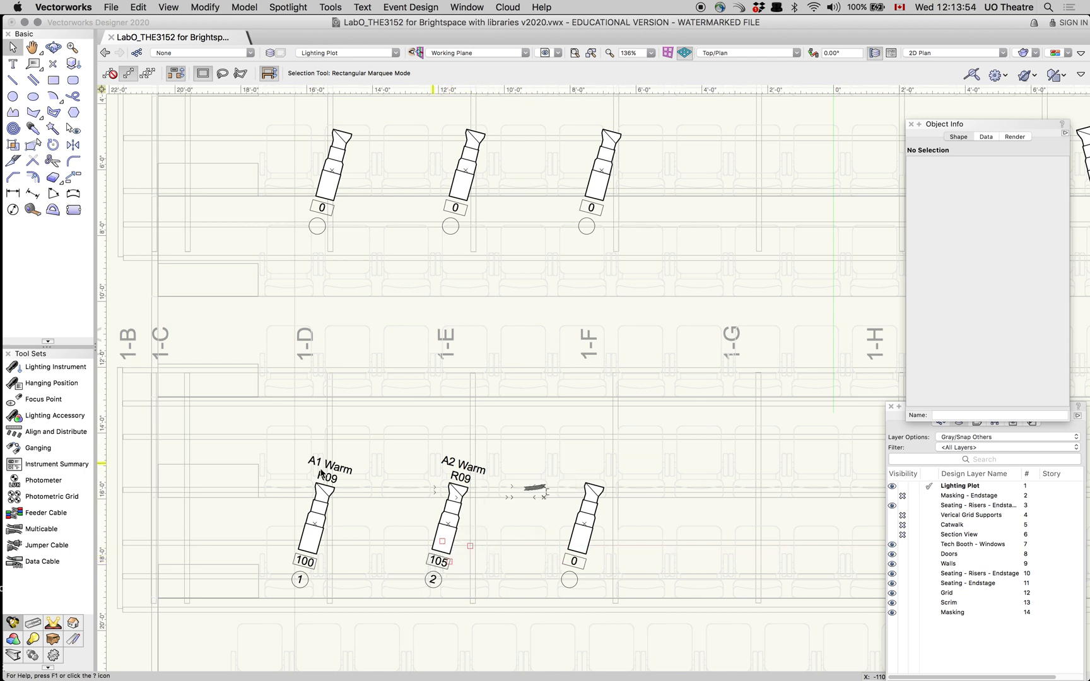
Set the color to R09 for the upper row's three fixtures near 1-D to 1-F and the unlabeled one beside A2 Warm
{"action": "left_click", "coordinate": [341, 162]}
{"action": "left_click", "coordinate": [465, 165], "text": "shift"}
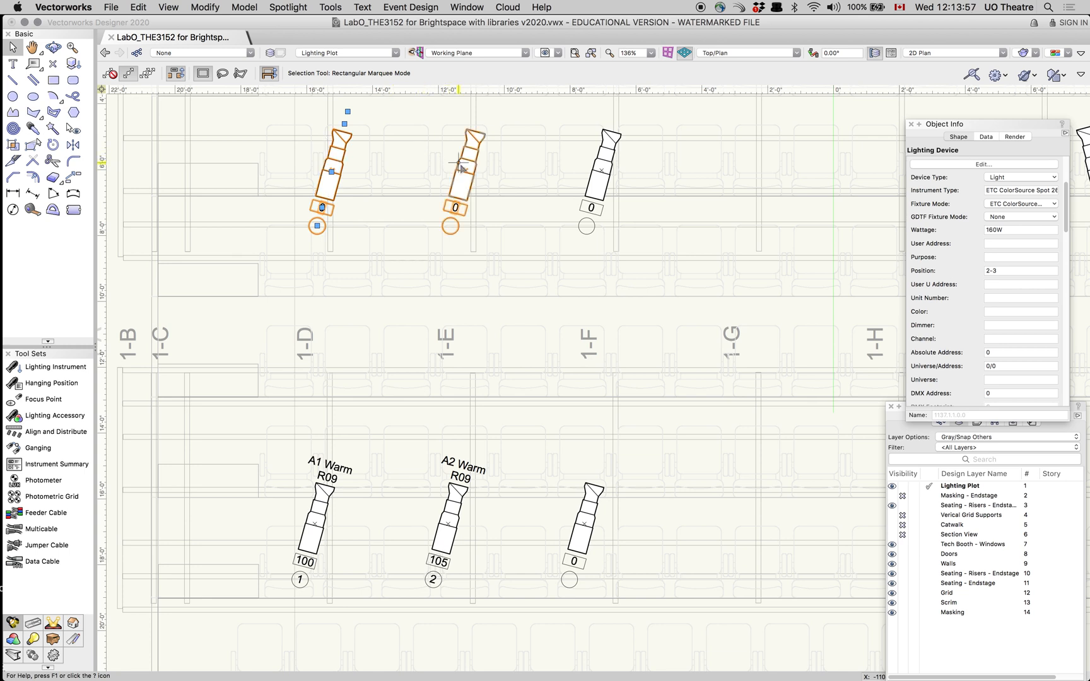
{"action": "left_click", "coordinate": [609, 174], "text": "shift"}
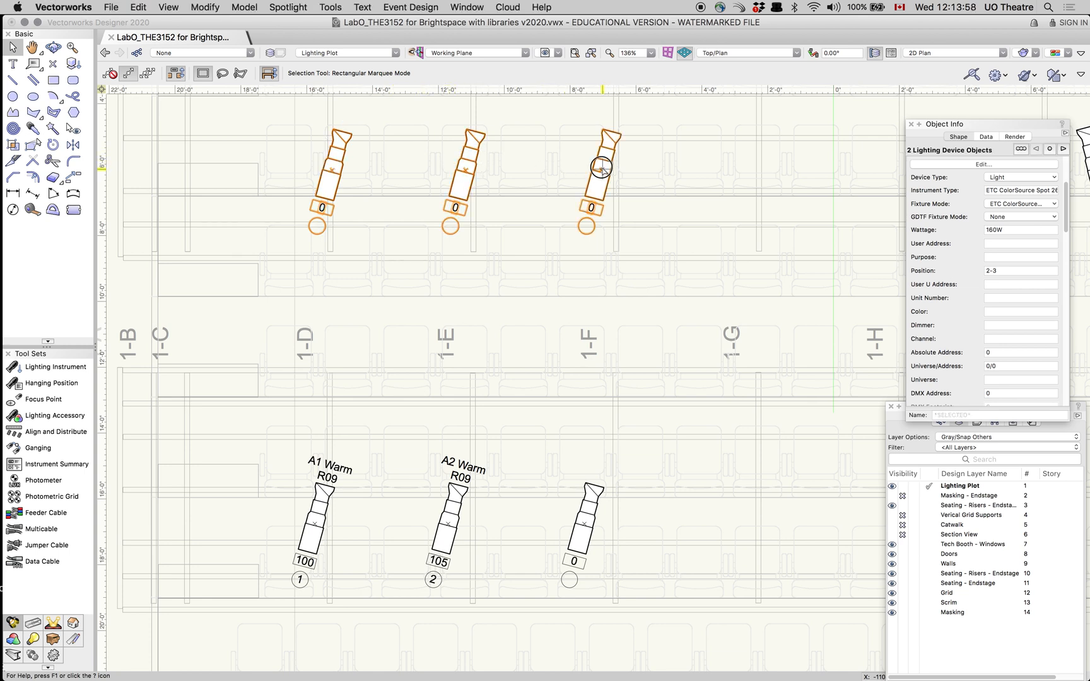
{"action": "left_click", "coordinate": [585, 520], "text": "shift"}
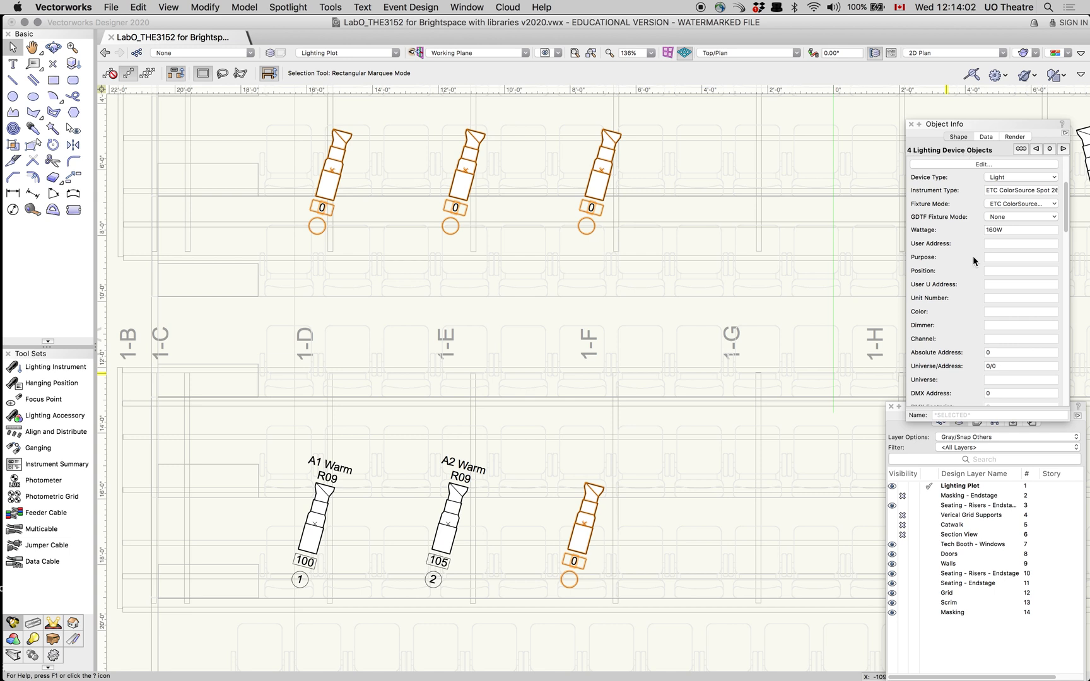
{"action": "left_click", "coordinate": [993, 312]}
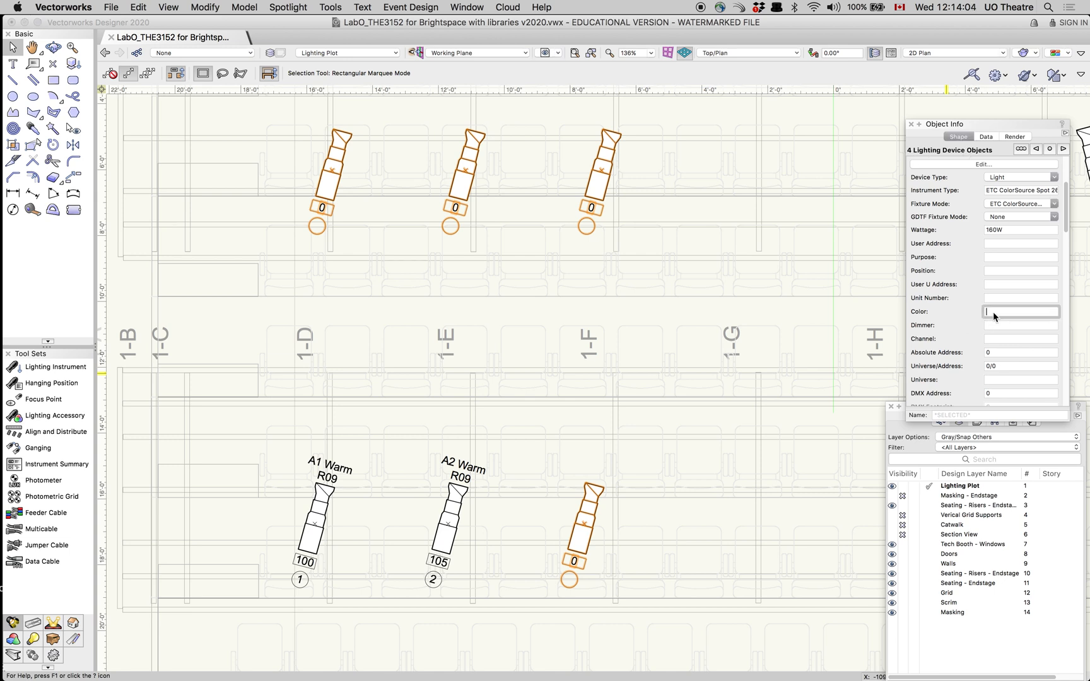
{"action": "type", "text": "R09"}
Set the purpose of the four selected fixtures to A Warm
{"action": "left_click", "coordinate": [996, 257]}
{"action": "type", "text": "A"}
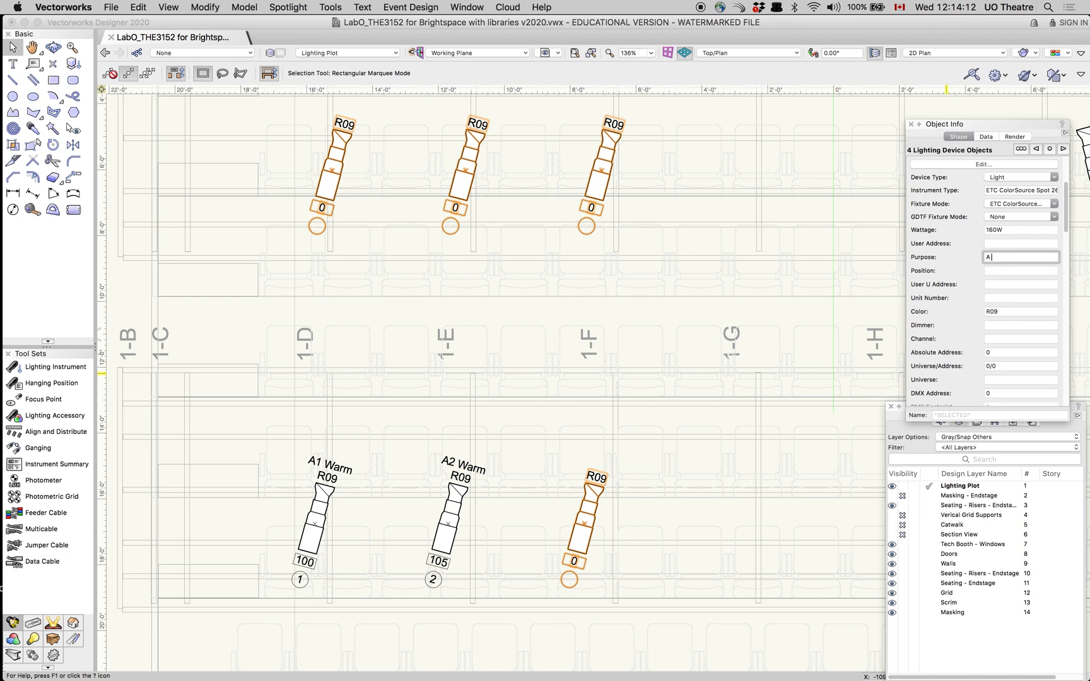
{"action": "type", "text": " Warm"}
{"action": "key", "text": "Return"}
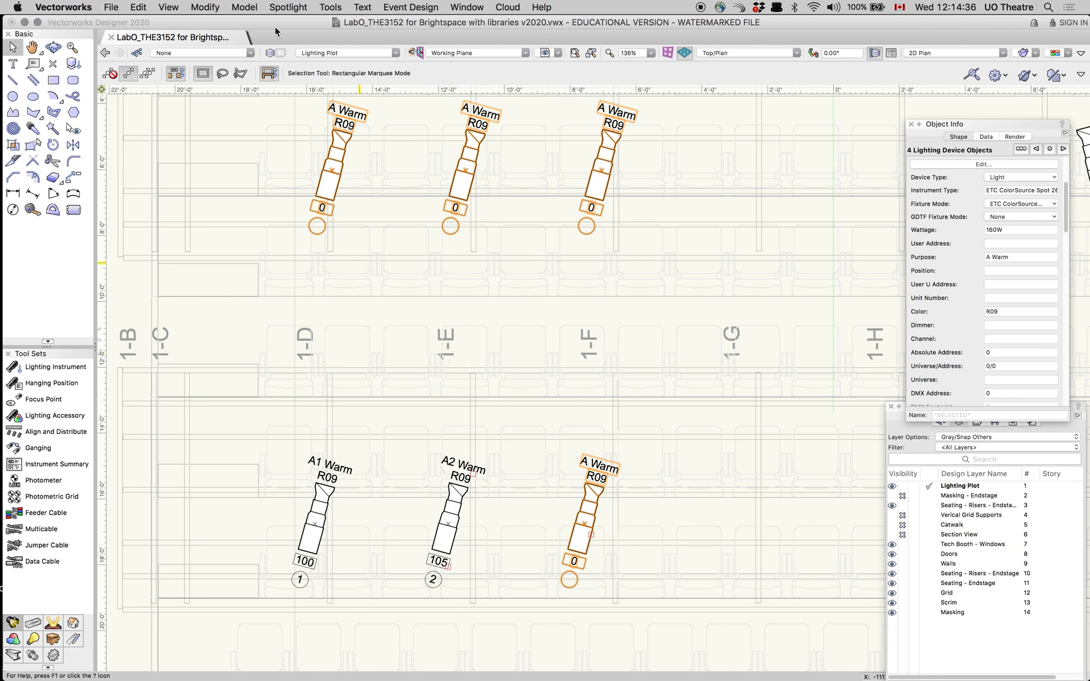
{"action": "left_click", "coordinate": [283, 8]}
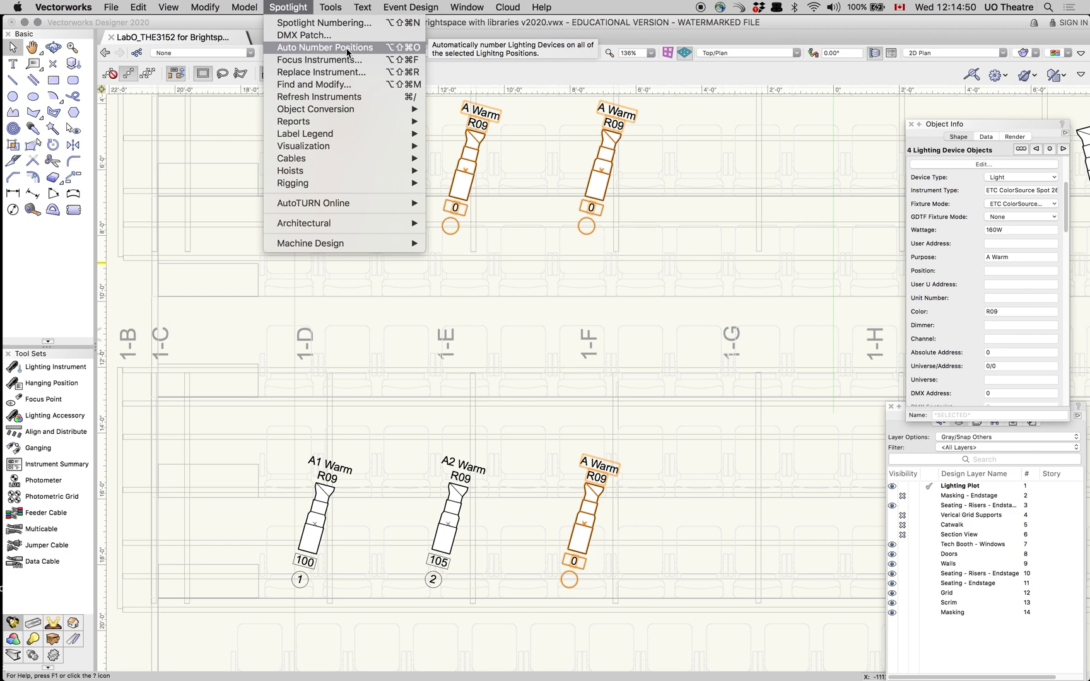
{"action": "left_click", "coordinate": [532, 317]}
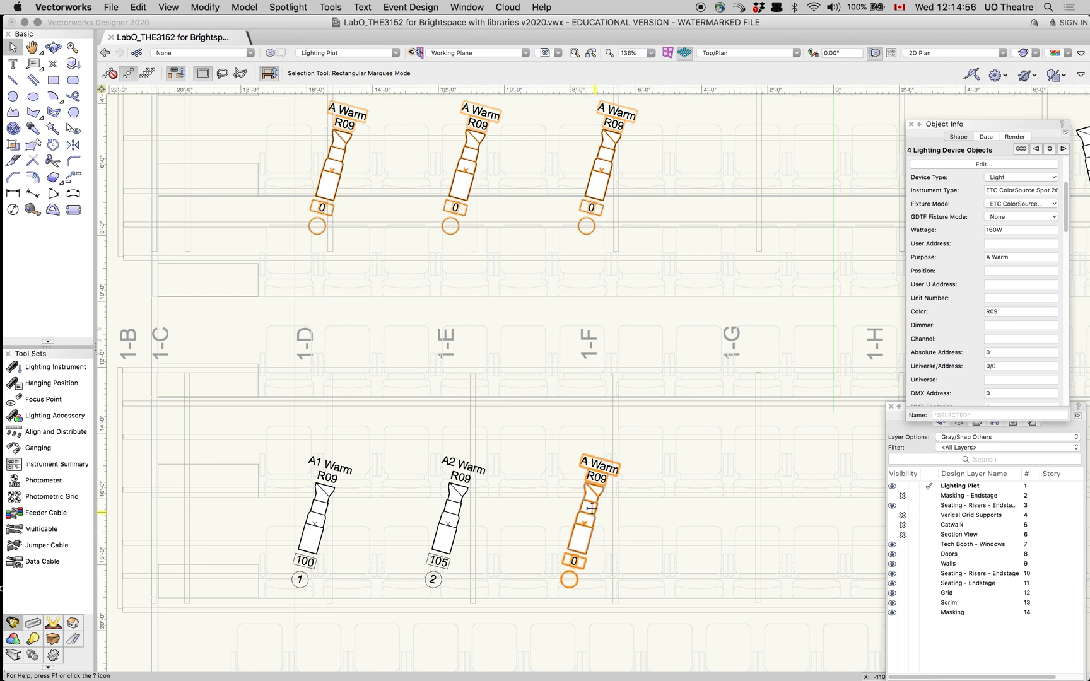
Change the purpose of the four selected fixtures to A 3 Warm
{"action": "left_click", "coordinate": [995, 259]}
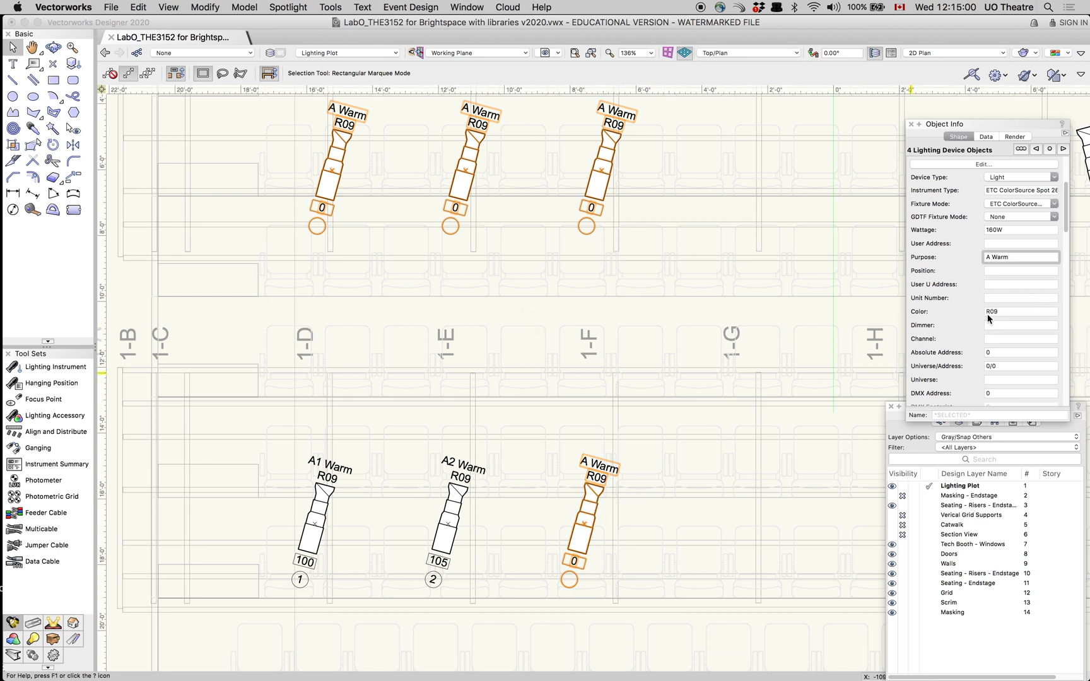
{"action": "type", "text": "3"}
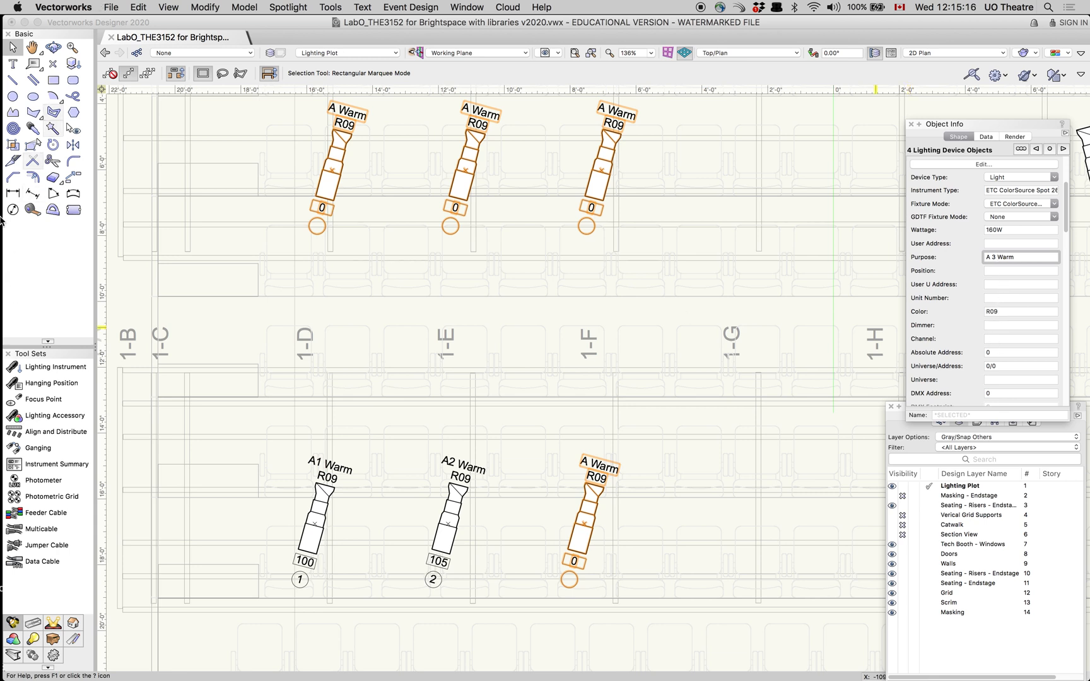
{"action": "mouse_move", "coordinate": [2, 341]}
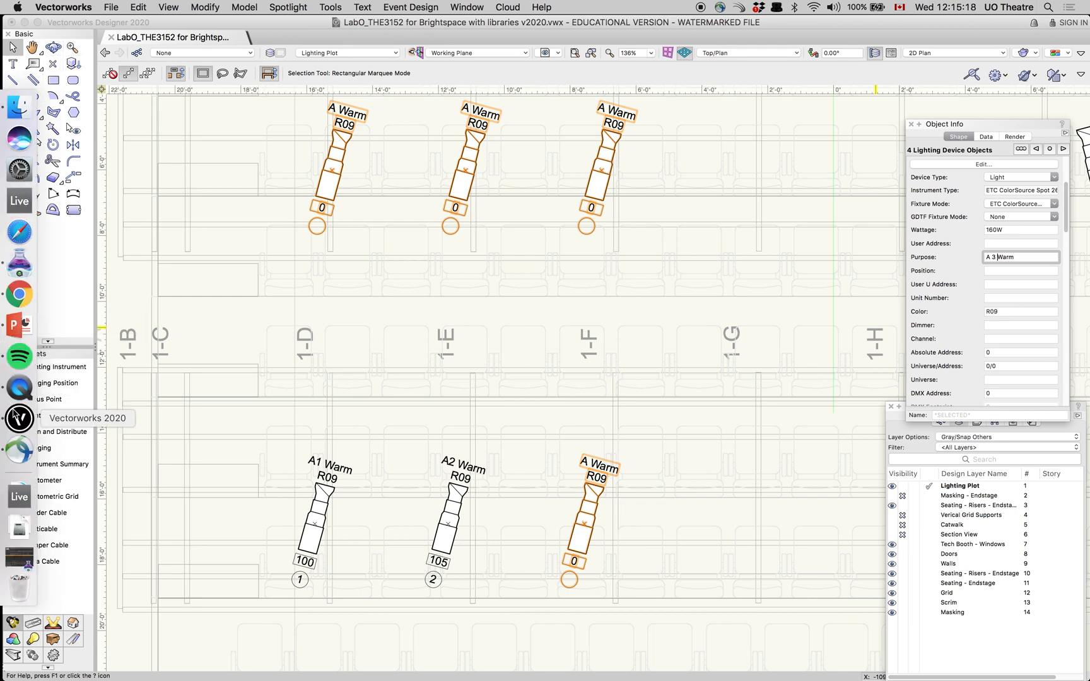
{"action": "left_click", "coordinate": [19, 387]}
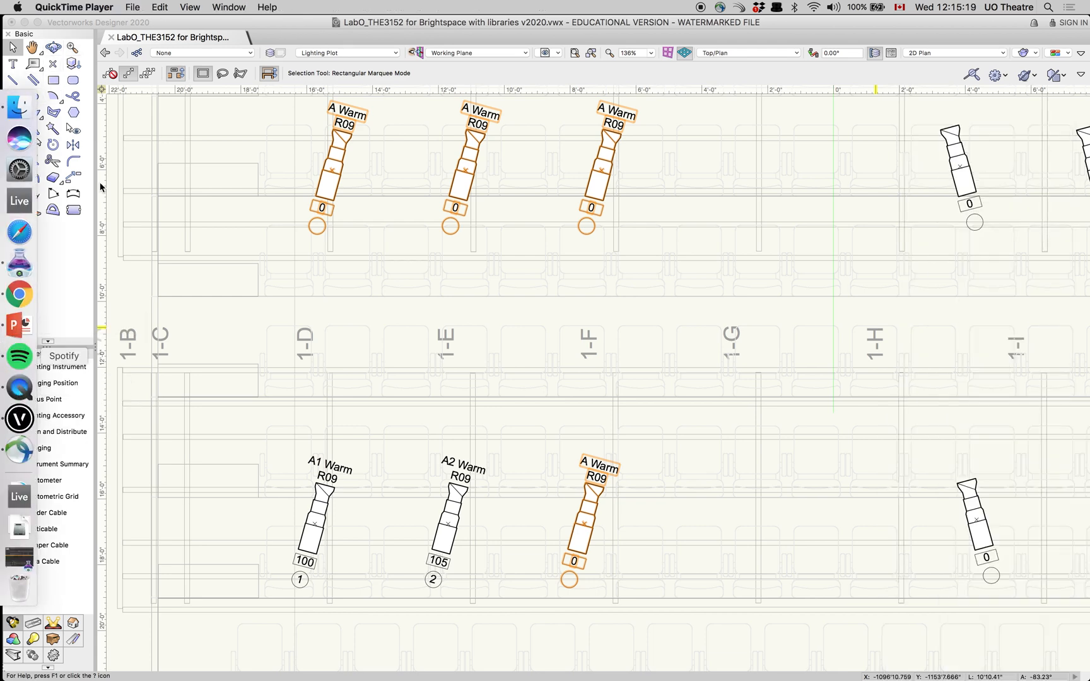
{"action": "left_click", "coordinate": [85, 9]}
{"action": "left_click", "coordinate": [104, 116]}
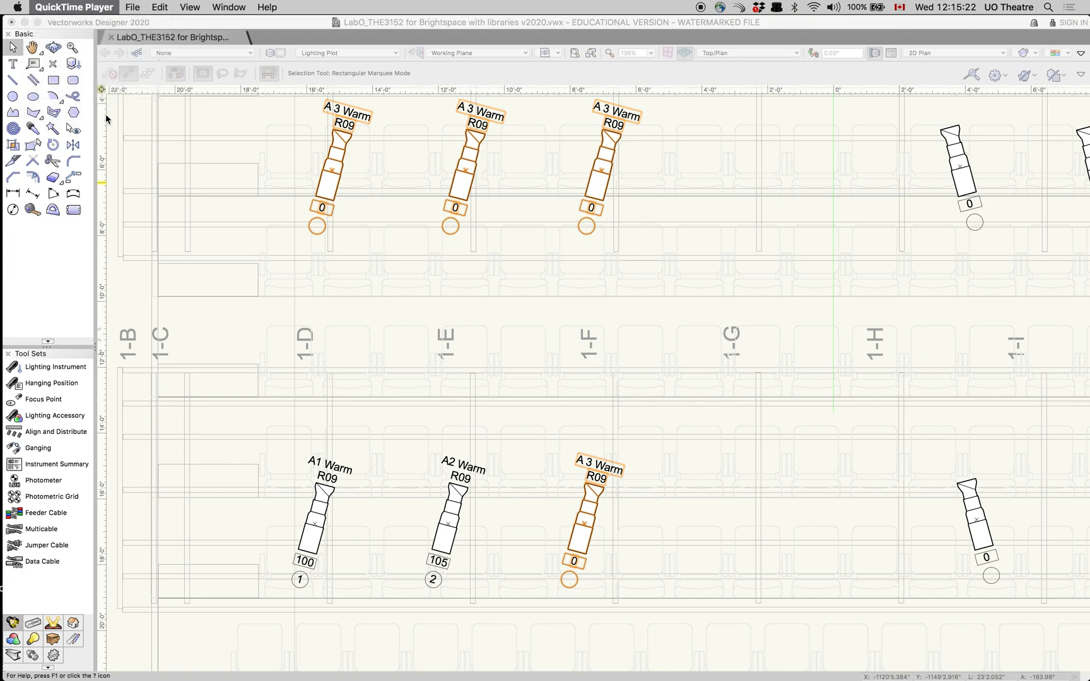